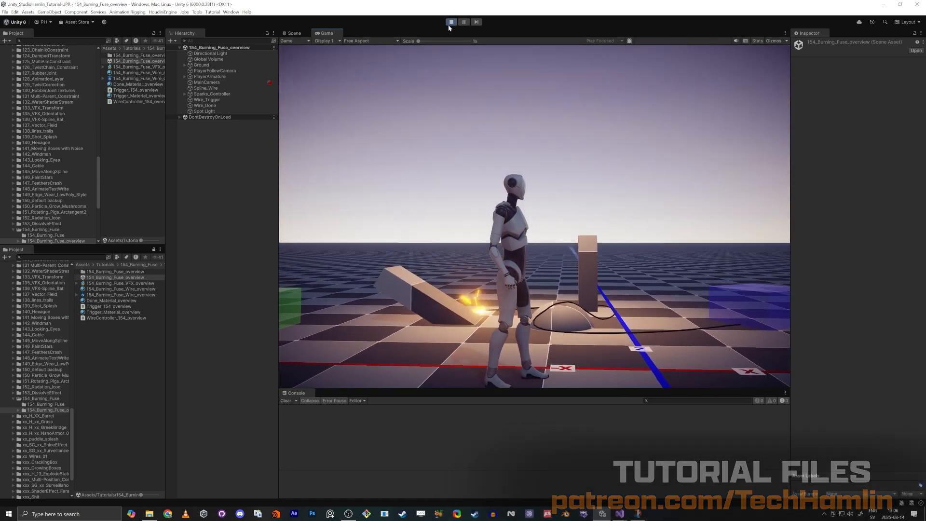
- Exit Play mode and open the 154_Burning_Fuse scene from the 154_Burning_Fuse project folder
{"action": "left_click", "coordinate": [448, 24]}
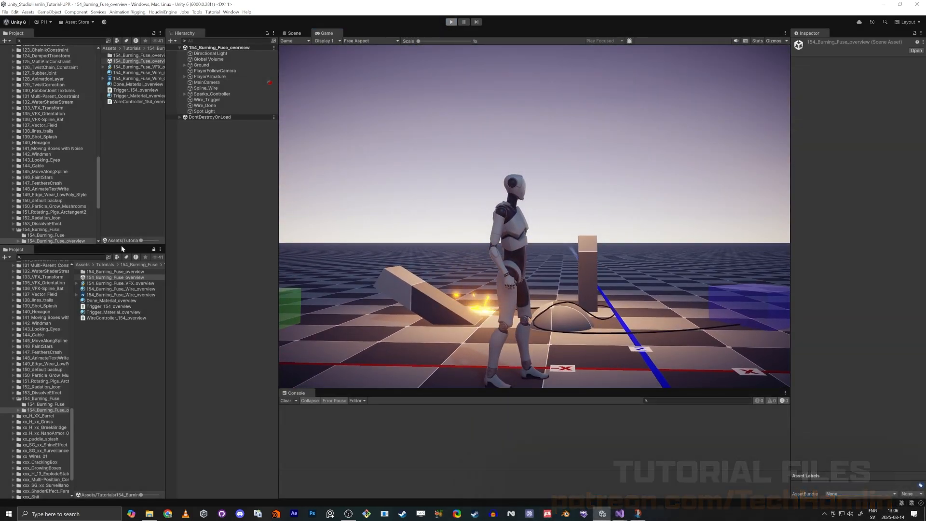
{"action": "left_click", "coordinate": [34, 399]}
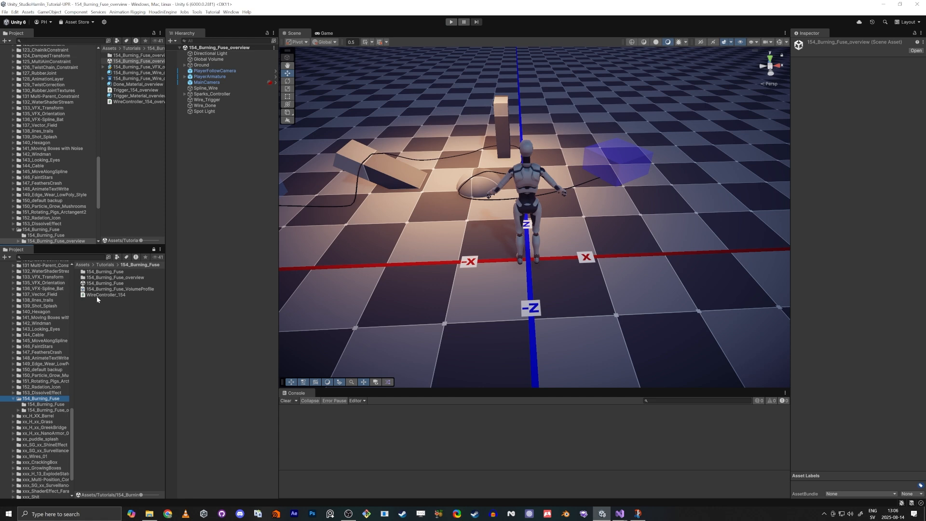
{"action": "double_click", "coordinate": [104, 283]}
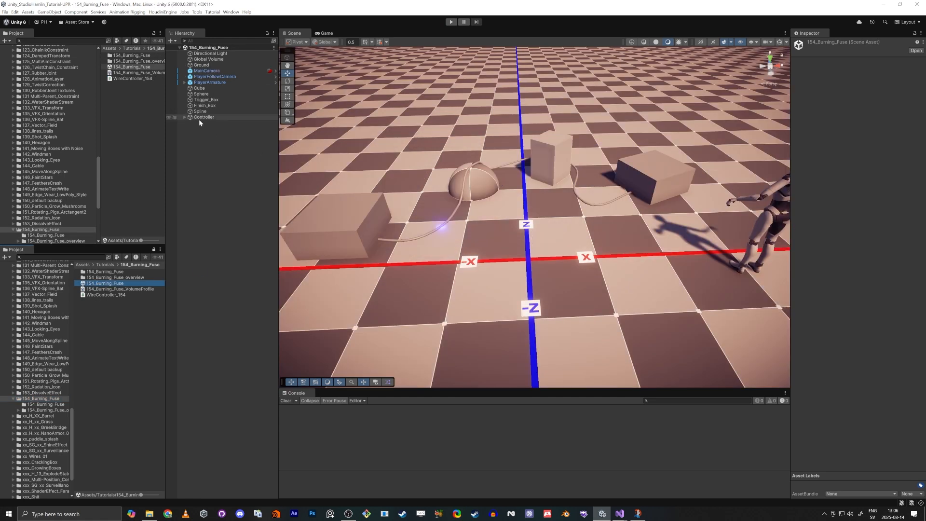
- Preview the Controller's Spline Animate motion along the wire by scrubbing its time to about 3.17
{"action": "left_click", "coordinate": [200, 117]}
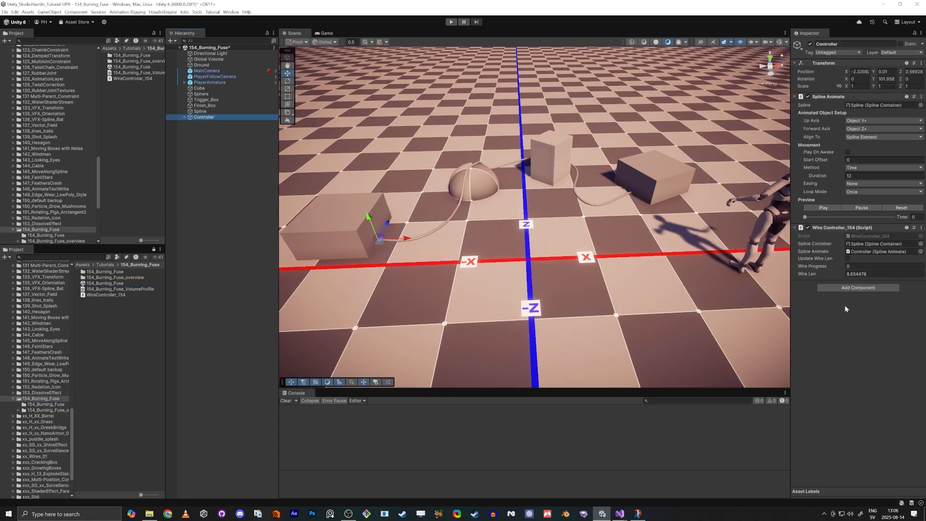
{"action": "left_click_drag", "start_coordinate": [806, 217], "coordinate": [830, 229]}
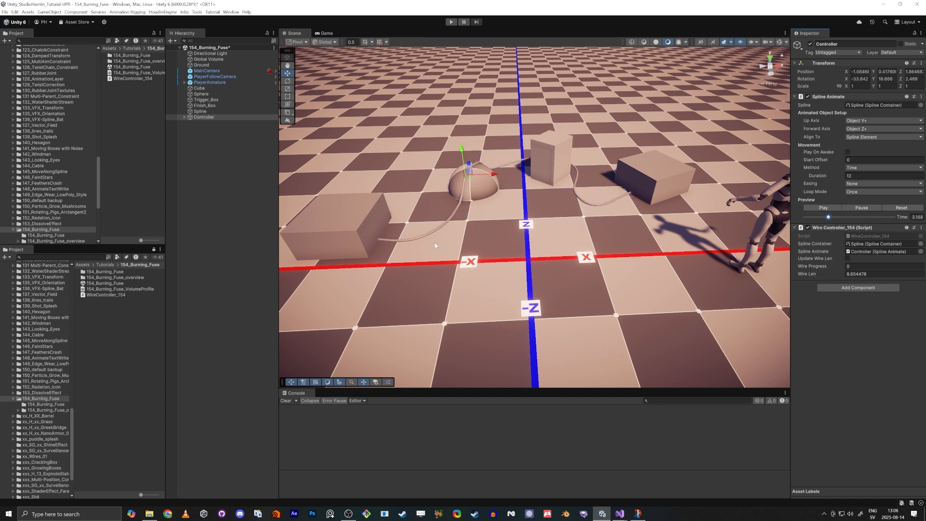
{"action": "left_click_drag", "start_coordinate": [406, 244], "coordinate": [371, 243], "text": "alt"}
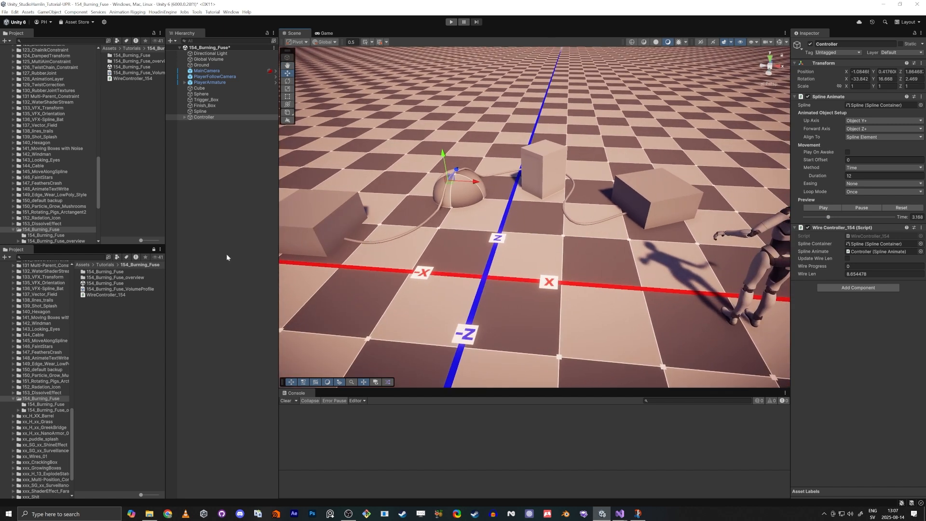
- Create a URP Lit Shader Graph in the 154_Burning_Fuse folder and name it 154_Wire
{"action": "right_click", "coordinate": [107, 346]}
{"action": "mouse_move", "coordinate": [180, 154]}
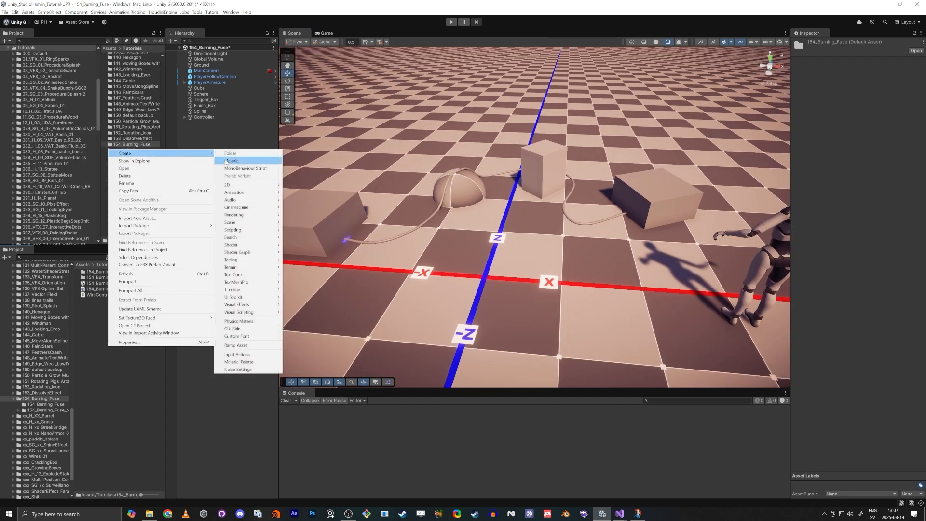
{"action": "mouse_move", "coordinate": [251, 252]}
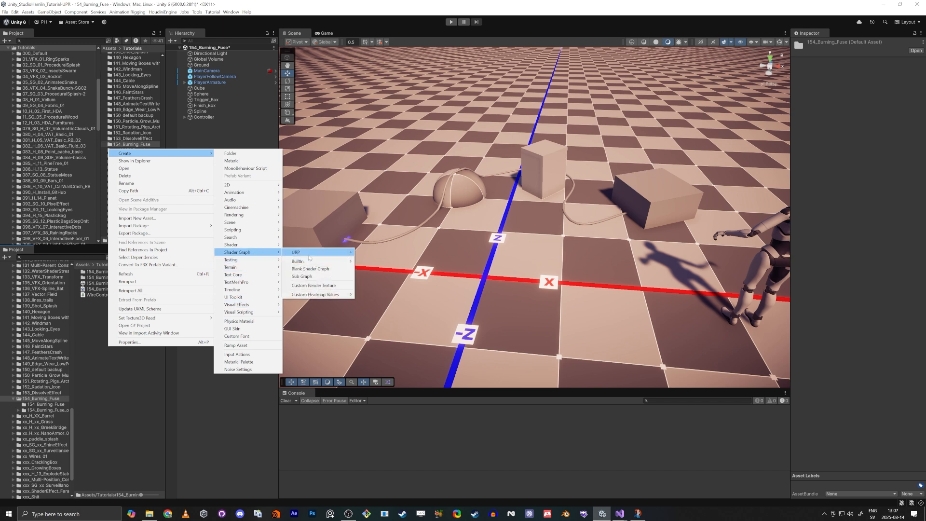
{"action": "mouse_move", "coordinate": [311, 253]}
{"action": "left_click", "coordinate": [379, 259]}
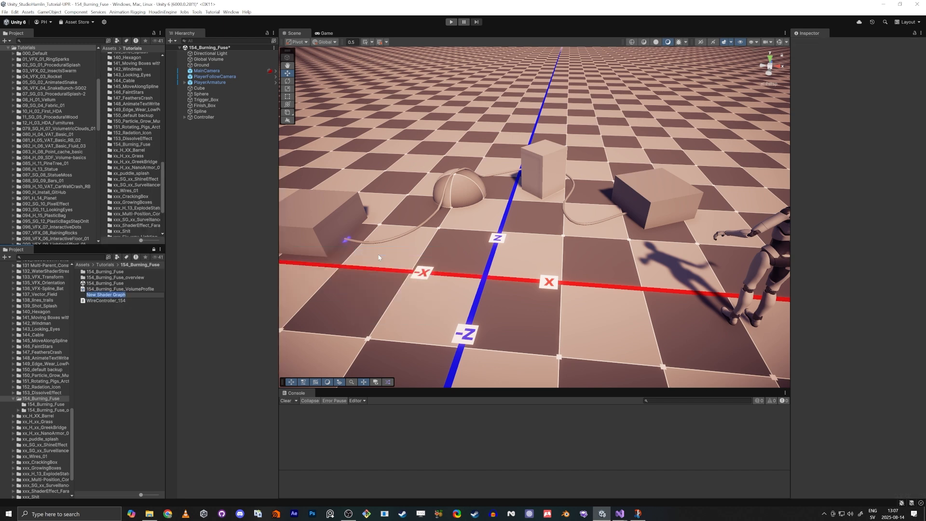
{"action": "type", "text": "1554_Vur"}
{"action": "key", "text": "BackSpace"}
{"action": "key", "text": "BackSpace"}
{"action": "key", "text": "BackSpace"}
{"action": "type", "text": "Bur"}
{"action": "key", "text": "BackSpace"}
{"action": "key", "text": "BackSpace"}
{"action": "key", "text": "BackSpace"}
{"action": "key", "text": "BackSpace"}
{"action": "type", "text": "_Wire"}
{"action": "key", "text": "Return"}
- Create a material from the 154_Wire shader, named 154_Wire, and assign it to the wire in the scene
{"action": "double_click", "coordinate": [98, 294]}
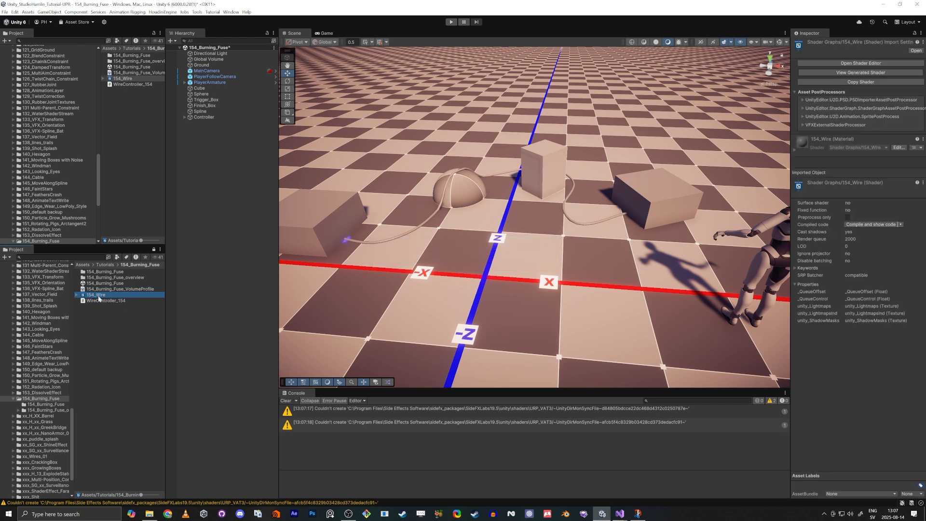
{"action": "right_click", "coordinate": [98, 298]}
{"action": "mouse_move", "coordinate": [123, 301]}
{"action": "left_click", "coordinate": [221, 309]}
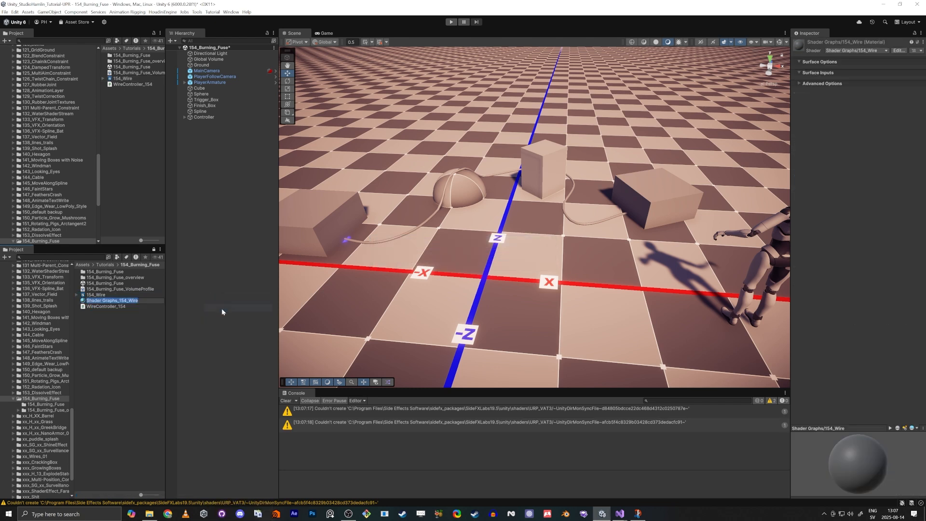
{"action": "key", "text": "Left"}
{"action": "key", "text": "ctrl+Right"}
{"action": "key", "text": "ctrl+Right"}
{"action": "key", "text": "ctrl+shift+Left"}
{"action": "key", "text": "BackSpace"}
{"action": "key", "text": "ctrl+BackSpace"}
{"action": "key", "text": "Delete"}
{"action": "key", "text": "Return"}
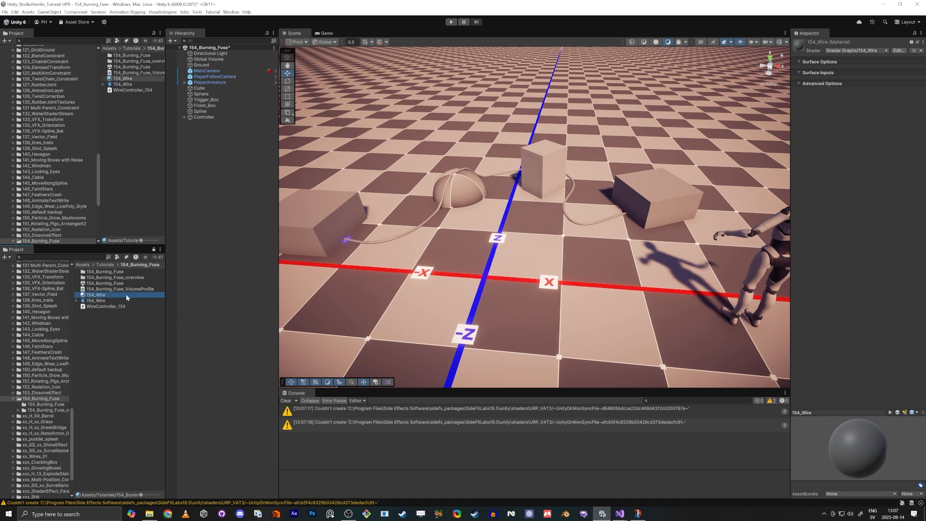
{"action": "left_click_drag", "start_coordinate": [127, 297], "coordinate": [436, 216]}
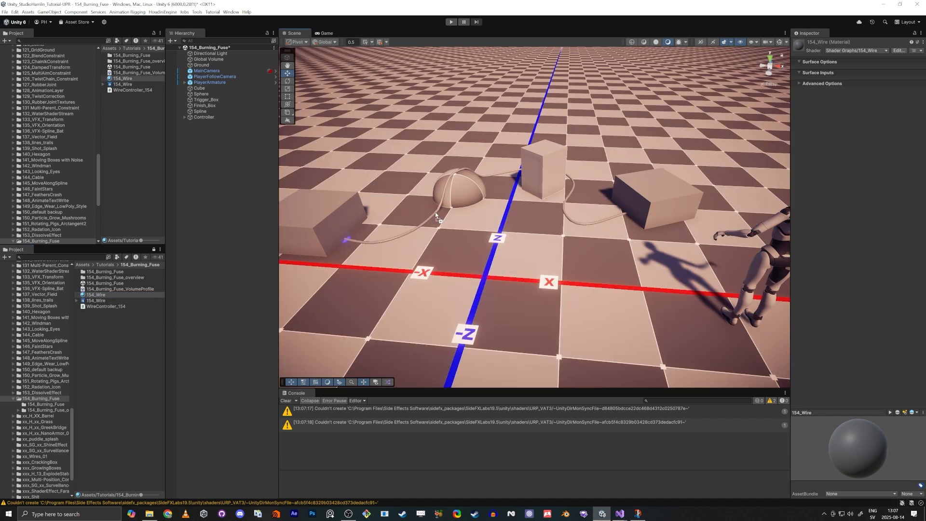
- Open the 154_Wire shader graph and dock the Scene view beside the Console, enlarged and framed on the wire
{"action": "left_click", "coordinate": [96, 301]}
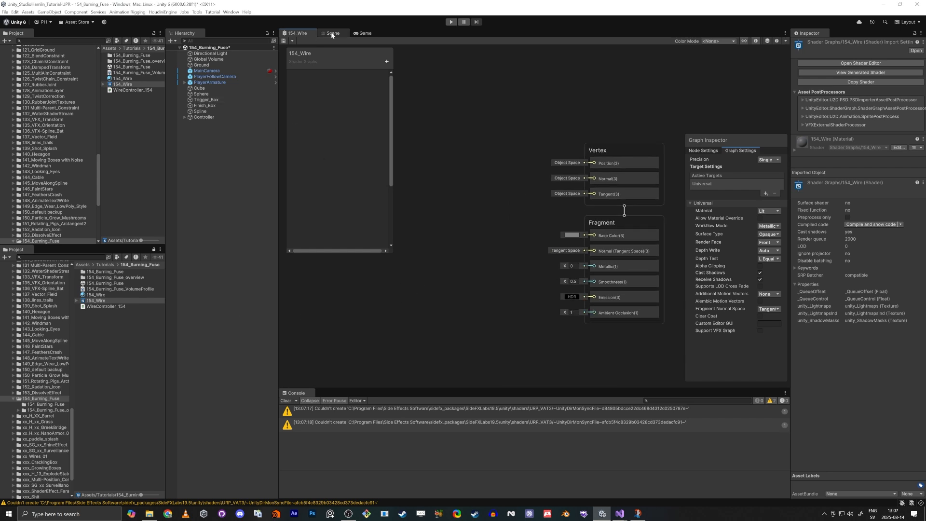
{"action": "left_click_drag", "start_coordinate": [331, 33], "coordinate": [296, 392]}
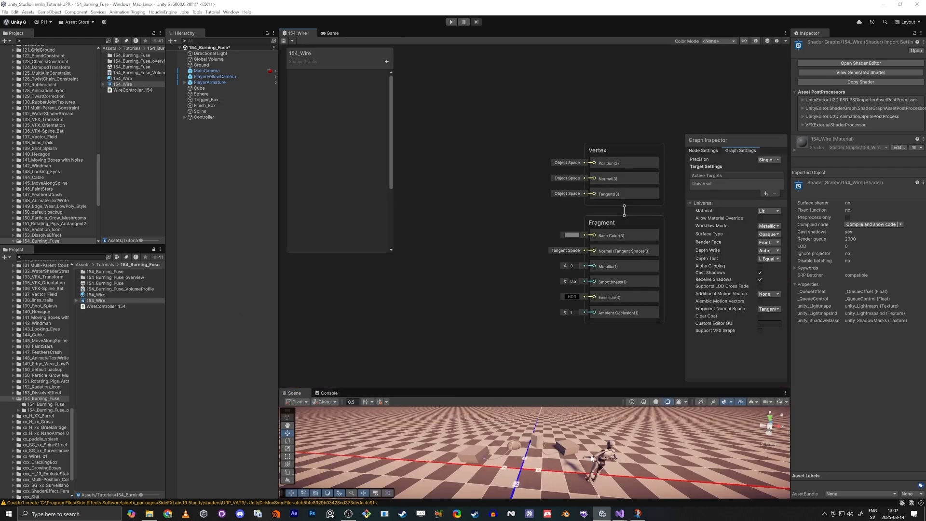
{"action": "key", "text": "w"}
{"action": "right_click_drag", "start_coordinate": [519, 446], "coordinate": [506, 403]}
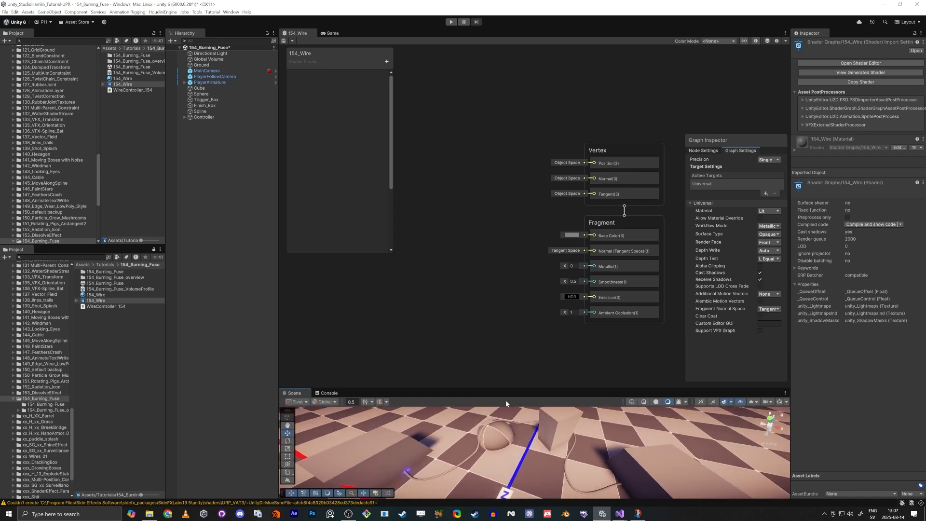
{"action": "left_click_drag", "start_coordinate": [507, 389], "coordinate": [507, 342]}
{"action": "right_click_drag", "start_coordinate": [515, 385], "coordinate": [510, 398]}
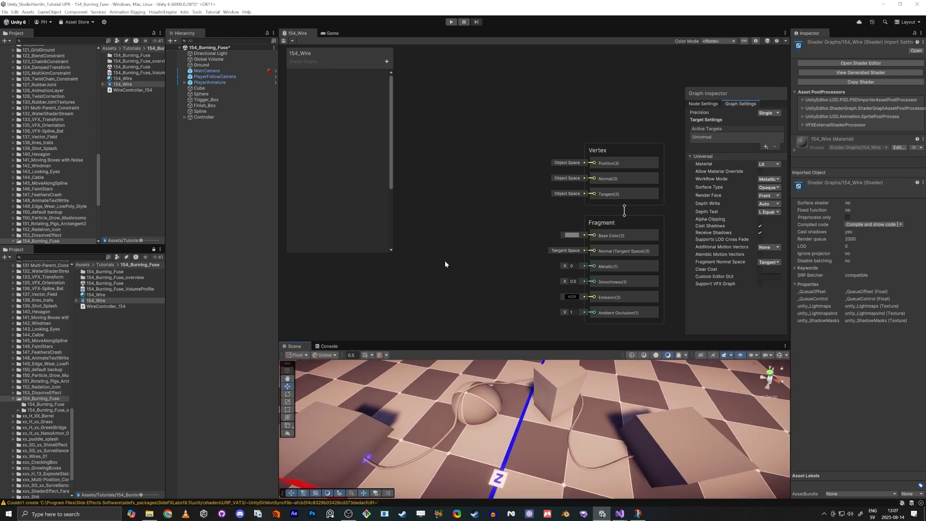
- Add a Tiling And Offset node to the 154_Wire shader graph
{"action": "scroll", "coordinate": [451, 246], "scroll_direction": "down", "scroll_amount": 2}
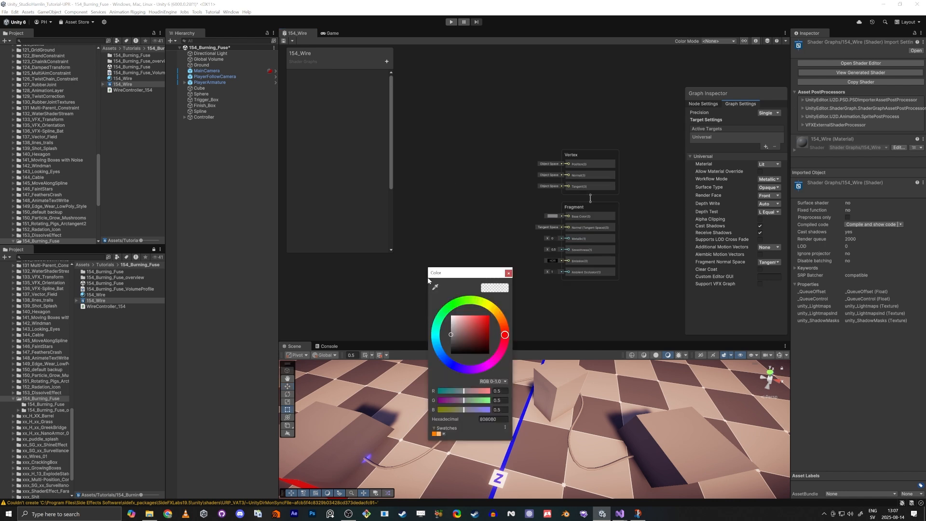
{"action": "key", "text": "Escape"}
{"action": "key", "text": "space"}
{"action": "type", "text": "tll"}
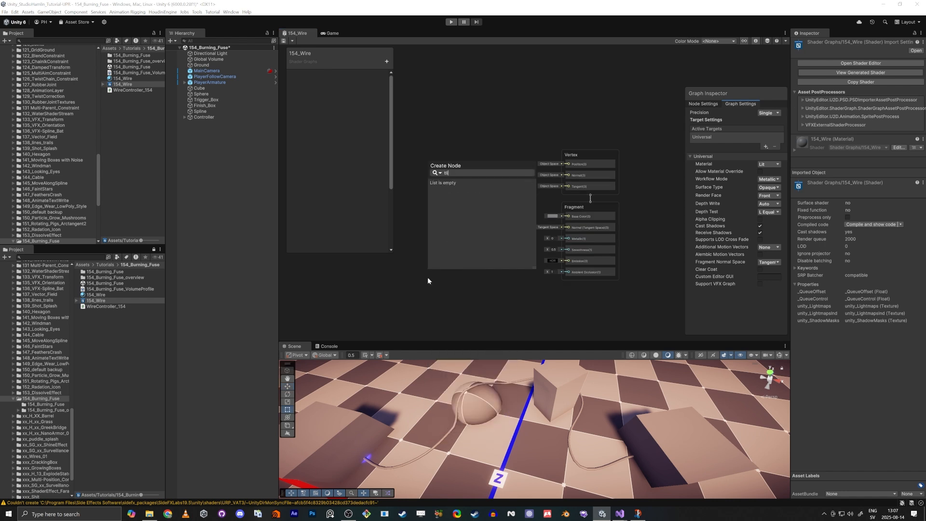
{"action": "key", "text": "BackSpace"}
{"action": "key", "text": "BackSpace"}
{"action": "type", "text": "il"}
{"action": "key", "text": "Return"}
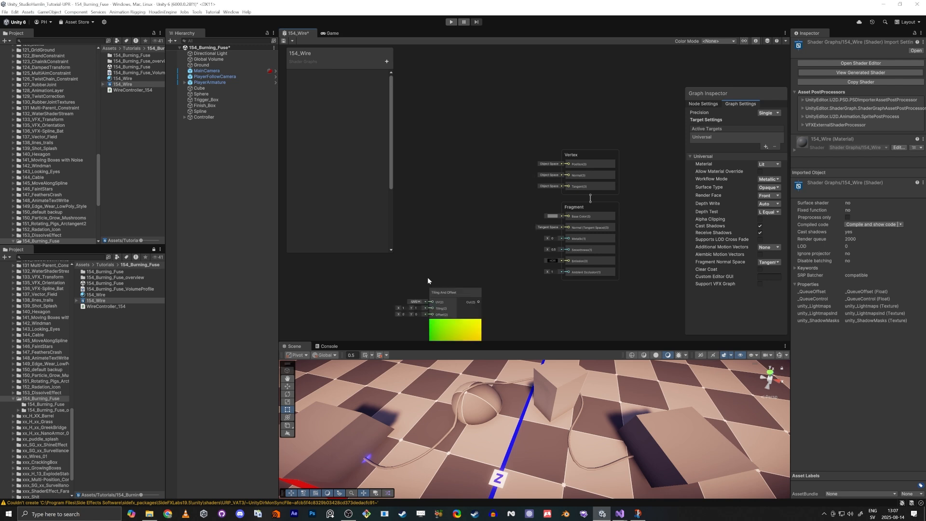
{"action": "left_click_drag", "start_coordinate": [447, 289], "coordinate": [351, 244]}
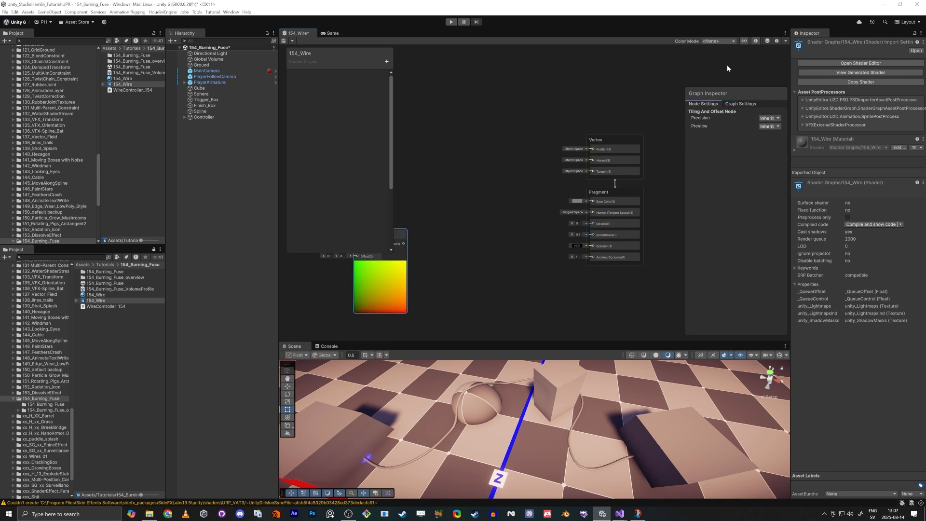
- Hide the Blackboard and Graph Inspector and reposition the Tiling And Offset node away from the master stack
{"action": "left_click", "coordinate": [744, 42]}
{"action": "left_click", "coordinate": [756, 42]}
{"action": "middle_click_drag", "start_coordinate": [456, 238], "coordinate": [588, 293]}
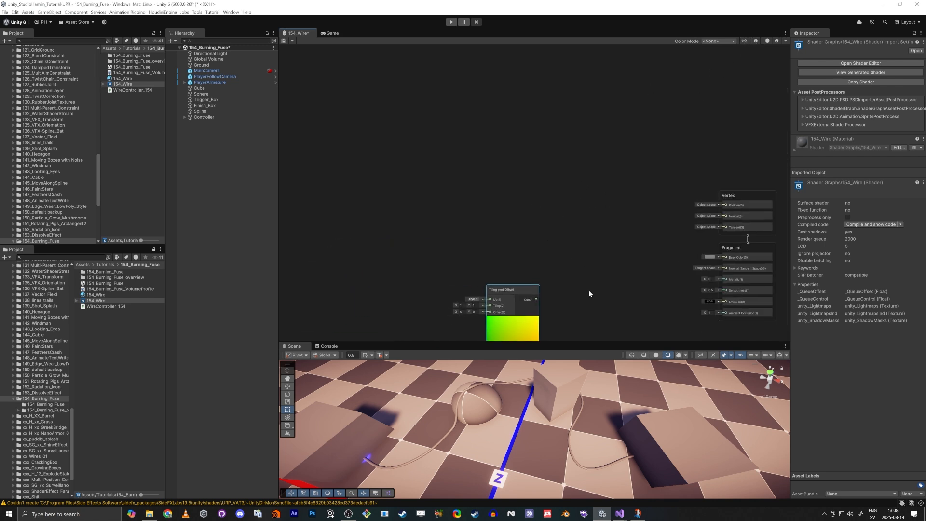
{"action": "scroll", "coordinate": [575, 285], "scroll_direction": "up", "scroll_amount": 3}
{"action": "scroll", "coordinate": [457, 259], "scroll_direction": "down", "scroll_amount": 2}
{"action": "left_click_drag", "start_coordinate": [456, 259], "coordinate": [411, 150]}
- Add a Split node fed by the Tiling And Offset node's output
{"action": "key", "text": "space"}
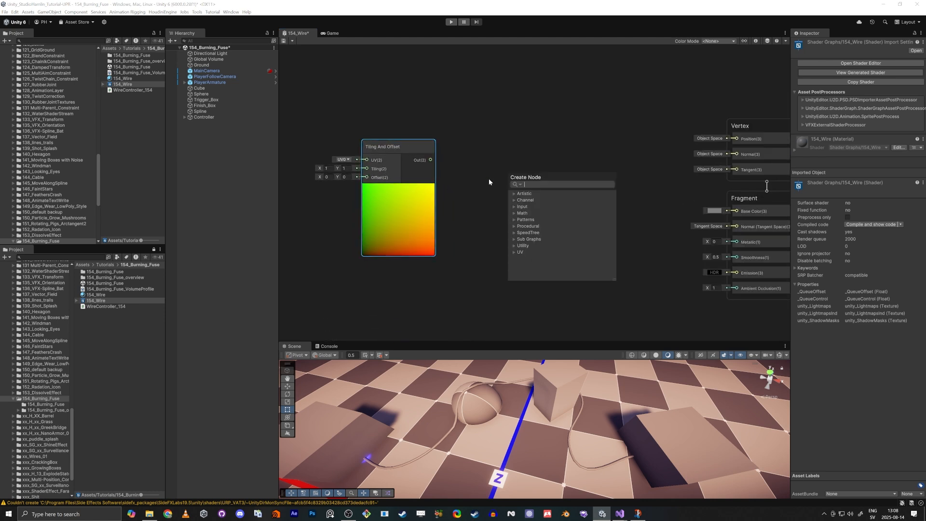
{"action": "type", "text": "split"}
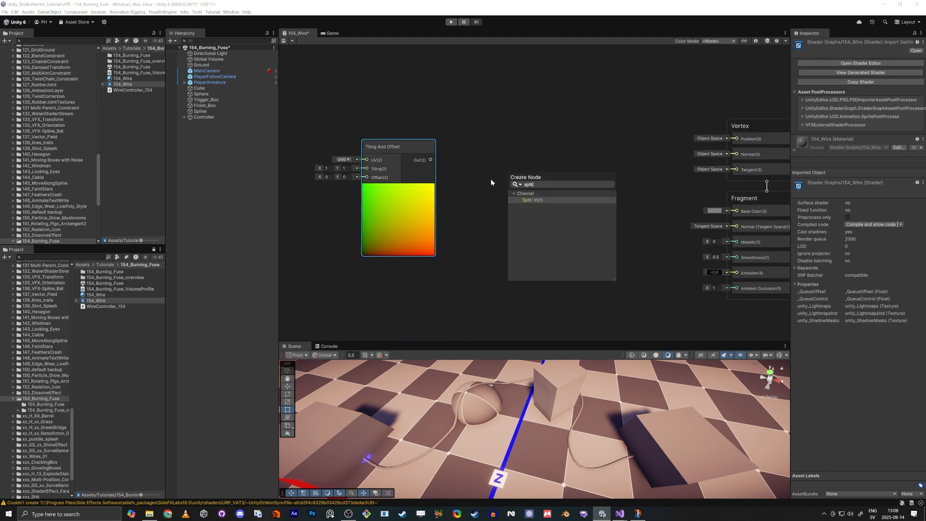
{"action": "key", "text": "Return"}
- Attach a Preview node to the Split node's R output, then switch its input to the G output
{"action": "left_click_drag", "start_coordinate": [541, 189], "coordinate": [572, 195]}
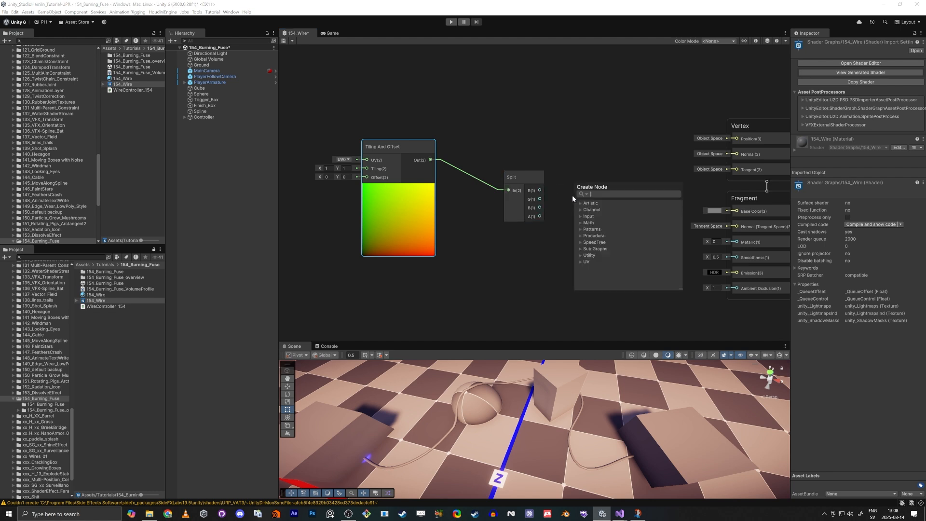
{"action": "type", "text": "pre"}
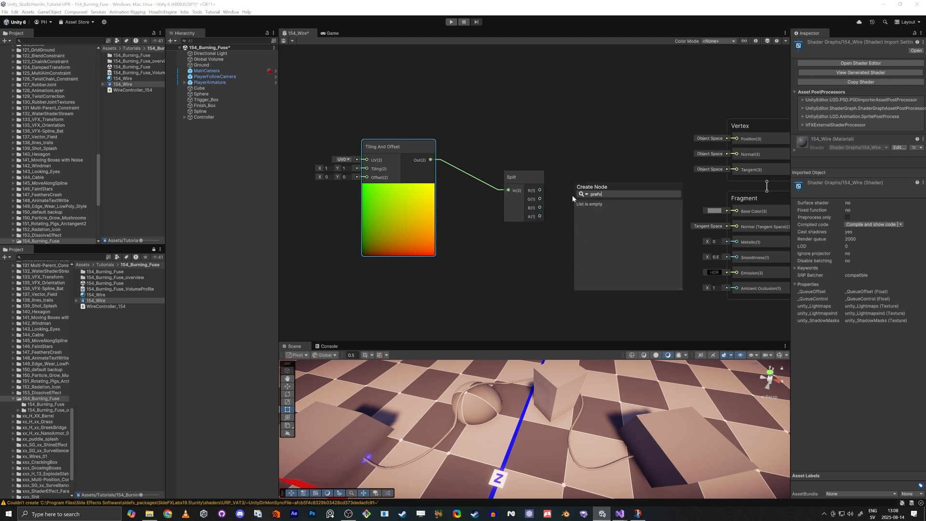
{"action": "key", "text": "Return"}
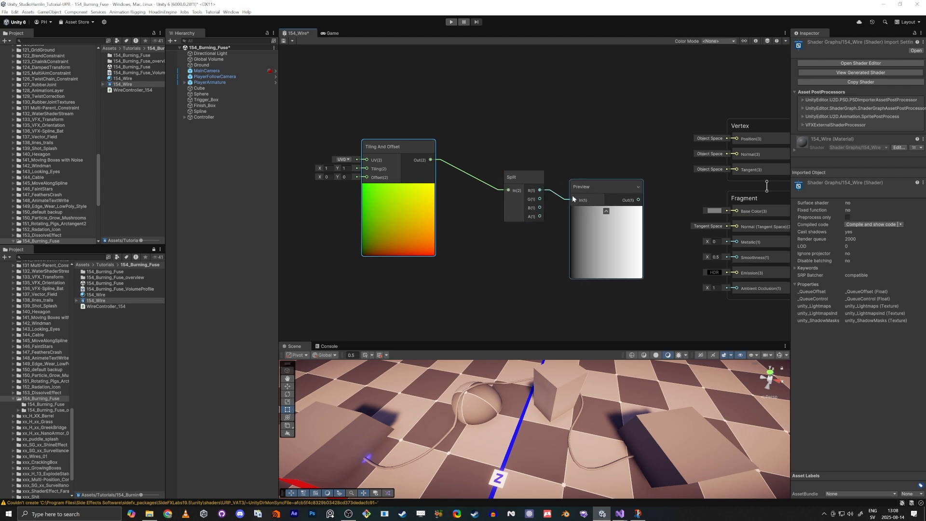
{"action": "left_click_drag", "start_coordinate": [575, 199], "coordinate": [540, 199]}
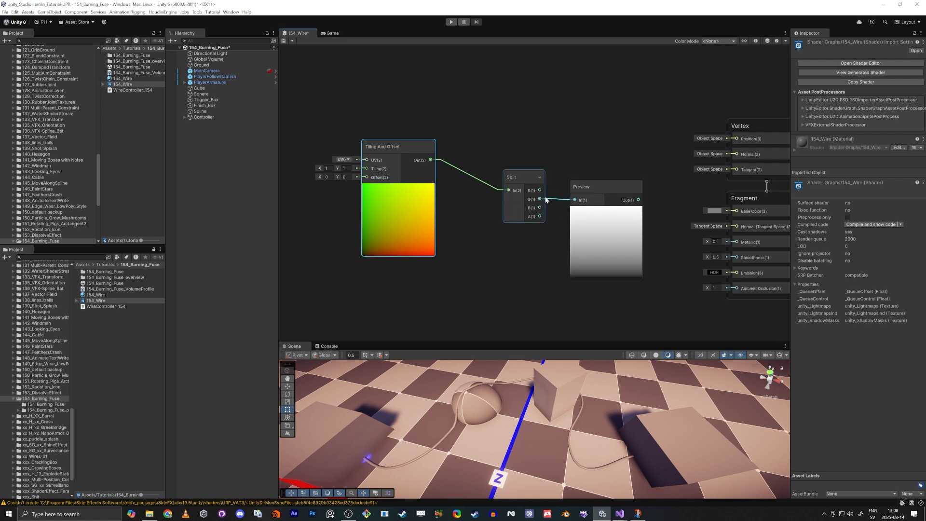
- Connect the Split node's G output to the fragment Base Color and delete the Preview node
{"action": "left_click_drag", "start_coordinate": [539, 199], "coordinate": [743, 211]}
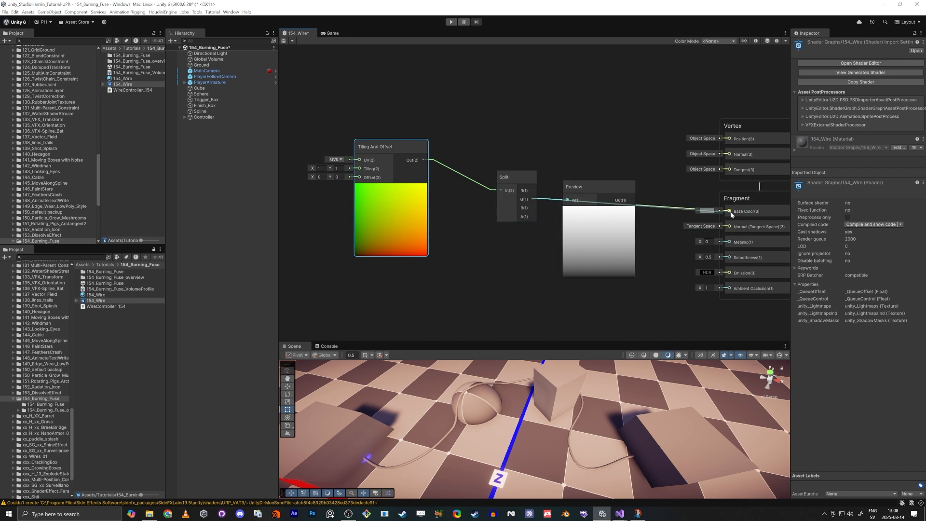
{"action": "left_click", "coordinate": [595, 188]}
{"action": "key", "text": "Delete"}
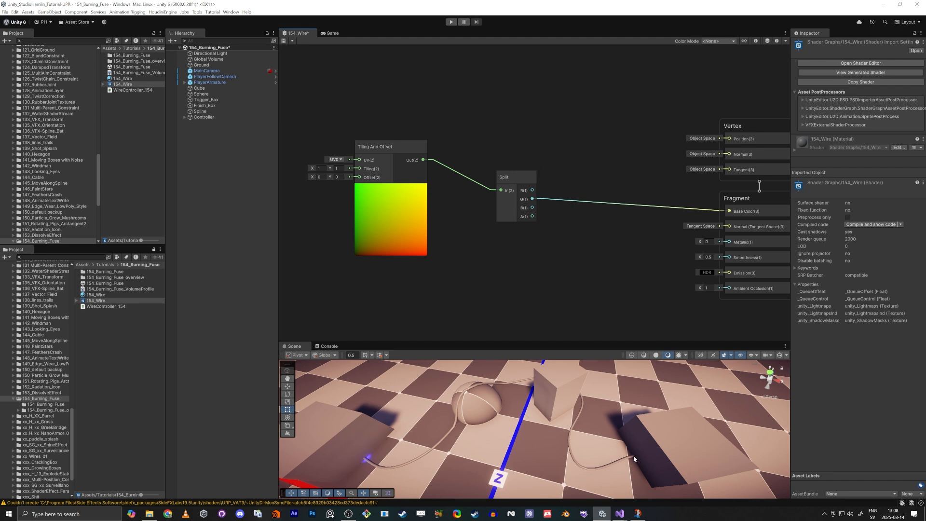
- Line up the Tiling And Offset node with the Split node and save the shader graph
{"action": "left_click_drag", "start_coordinate": [379, 146], "coordinate": [375, 173]}
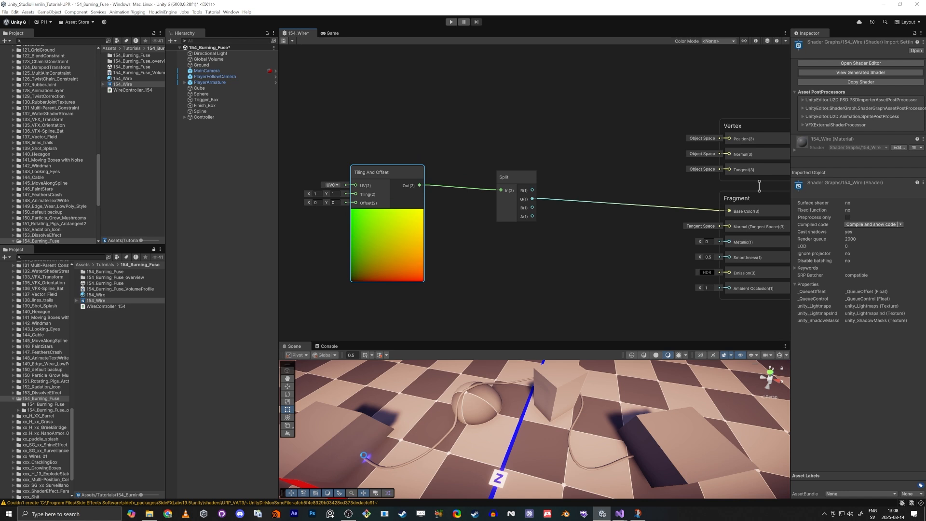
{"action": "key", "text": "ctrl+s"}
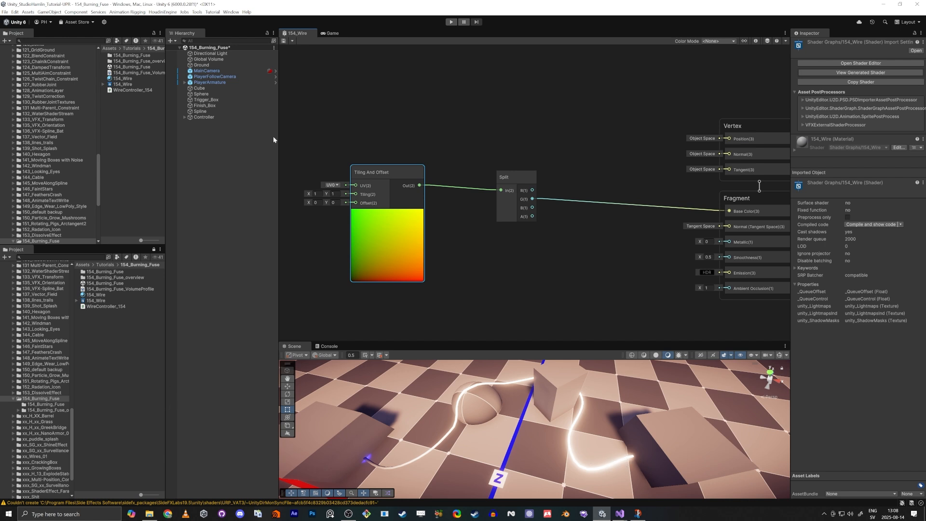
- Disable the Global Volume object to view the wire without post-processing
{"action": "left_click", "coordinate": [205, 59]}
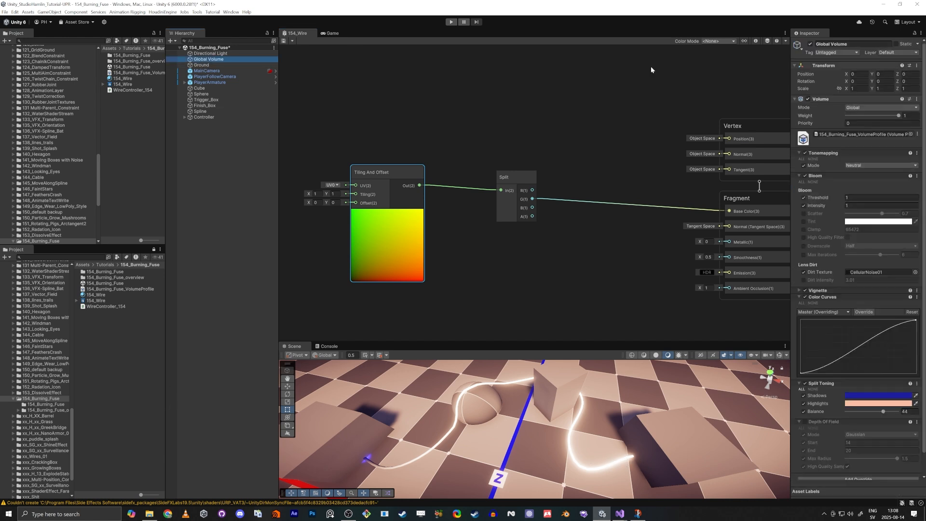
{"action": "left_click", "coordinate": [811, 44]}
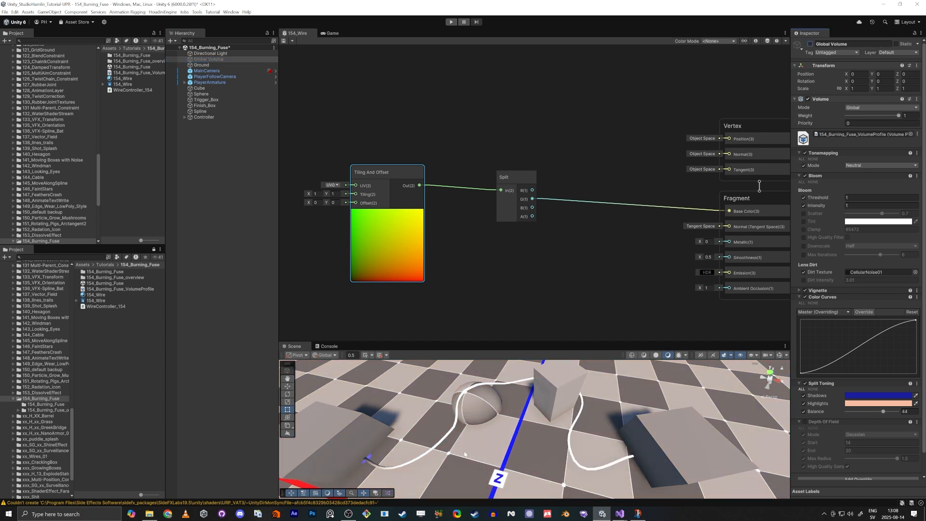
{"action": "mouse_move", "coordinate": [478, 424]}
{"action": "right_mouse_down"}
{"action": "mouse_move", "coordinate": [471, 368]}
{"action": "mouse_move", "coordinate": [464, 380]}
{"action": "mouse_move", "coordinate": [472, 445]}
{"action": "mouse_move", "coordinate": [471, 435]}
{"action": "right_mouse_up"}
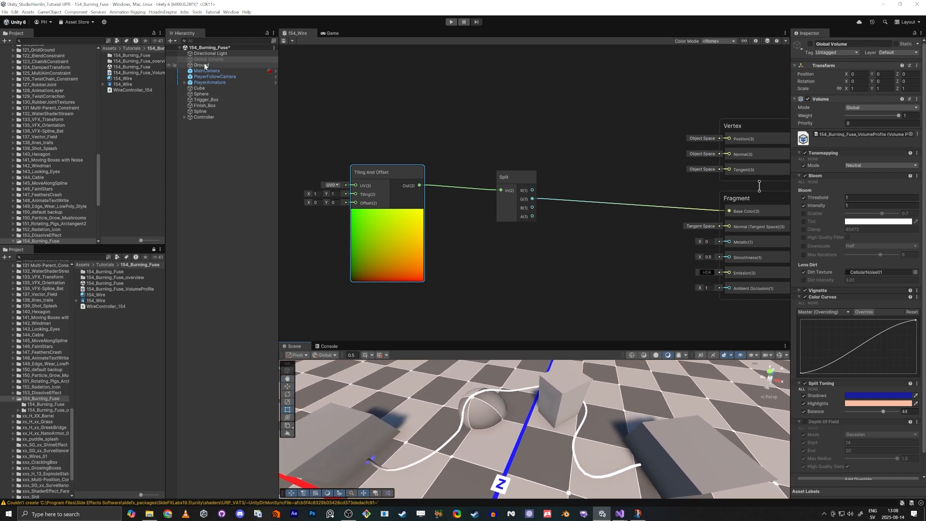
- Re-enable the Global Volume object and toggle its Bloom override off and on to compare the wire's glow
{"action": "left_click", "coordinate": [810, 44]}
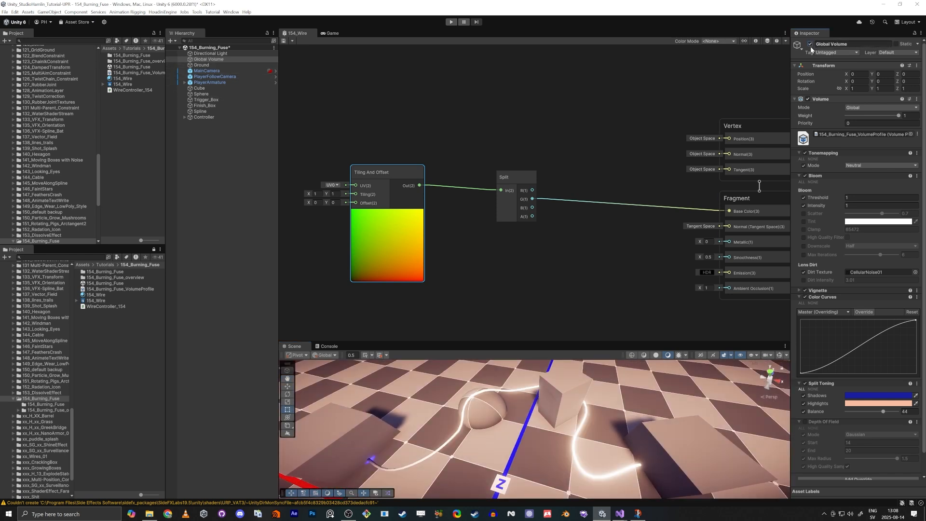
{"action": "left_click", "coordinate": [806, 177]}
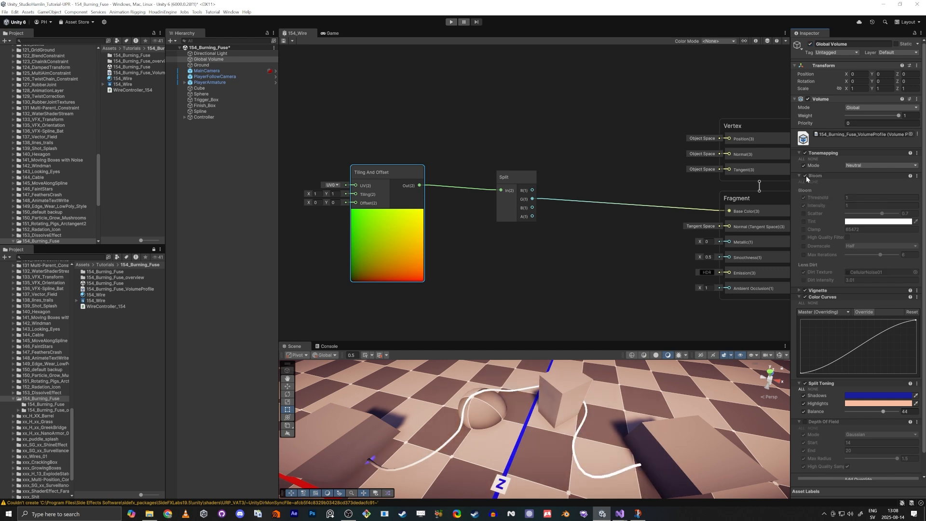
{"action": "left_click", "coordinate": [805, 177]}
{"action": "left_click", "coordinate": [805, 176]}
{"action": "left_click", "coordinate": [805, 176]}
{"action": "left_click", "coordinate": [805, 176]}
{"action": "left_click", "coordinate": [805, 177]}
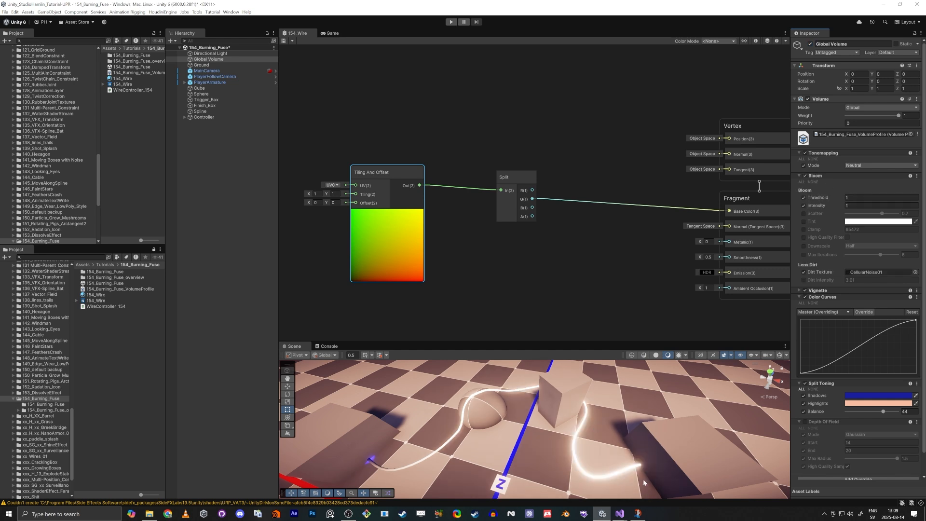
{"action": "left_click", "coordinate": [573, 290]}
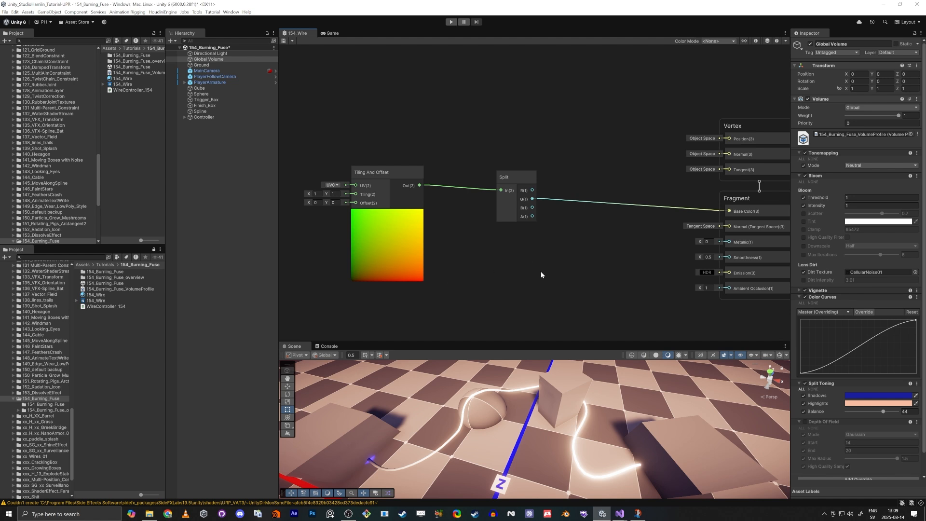
- Inspect the Wire Len value in the Controller object's Wire Controller_154 script
{"action": "left_click", "coordinate": [204, 117]}
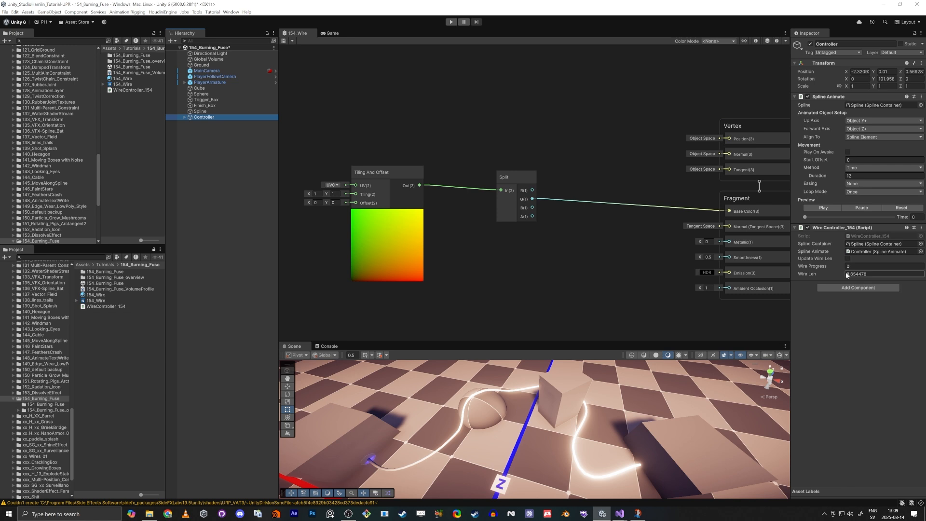
{"action": "left_click", "coordinate": [831, 279]}
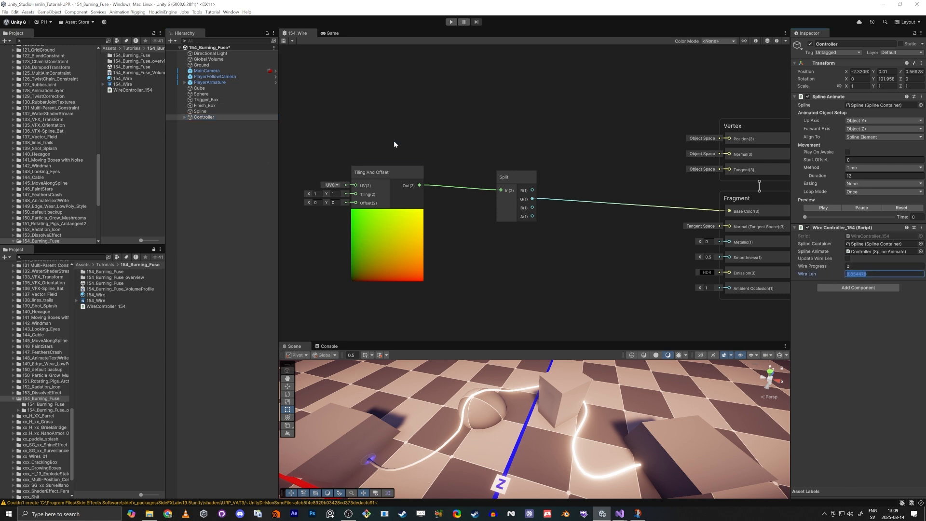
{"action": "left_click", "coordinate": [615, 111]}
- Show the shader graph's Blackboard and add a Float property named progress
{"action": "left_click", "coordinate": [745, 41]}
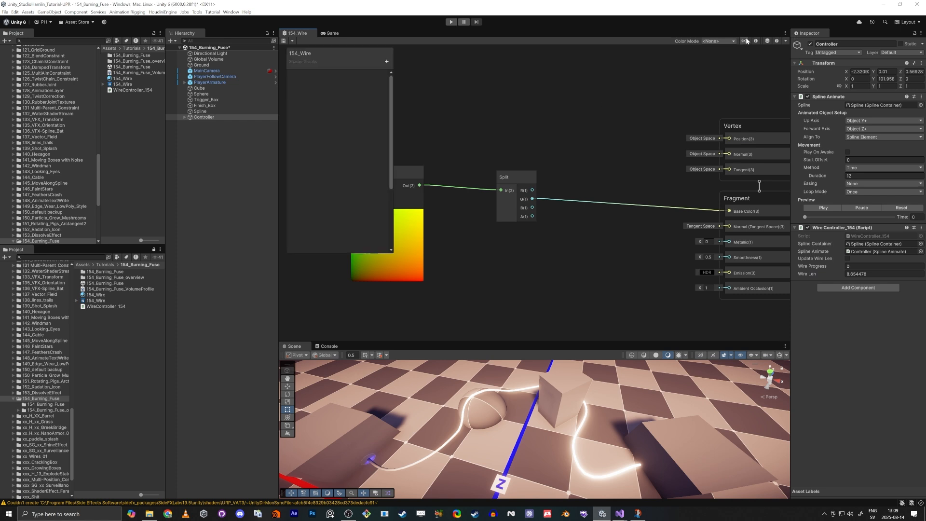
{"action": "left_click", "coordinate": [386, 61]}
{"action": "left_click", "coordinate": [404, 79]}
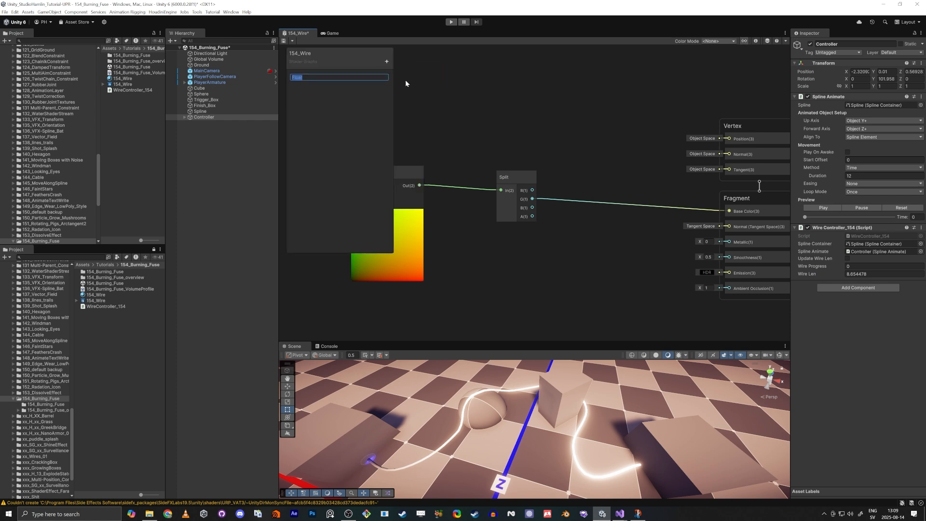
{"action": "type", "text": "progress"}
{"action": "key", "text": "Return"}
- Add a second Float property named length to the Blackboard and save the shader graph
{"action": "left_click", "coordinate": [387, 62]}
{"action": "left_click", "coordinate": [409, 77]}
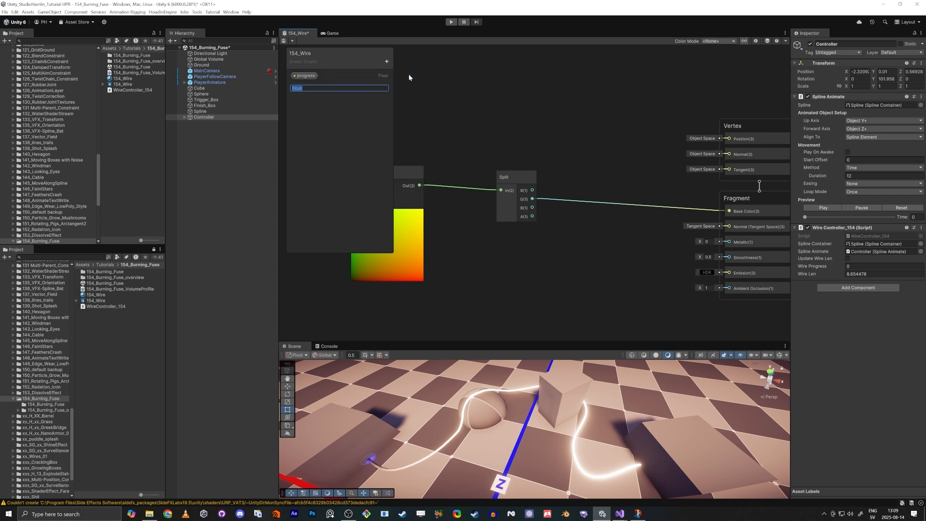
{"action": "type", "text": "length"}
{"action": "key", "text": "Return"}
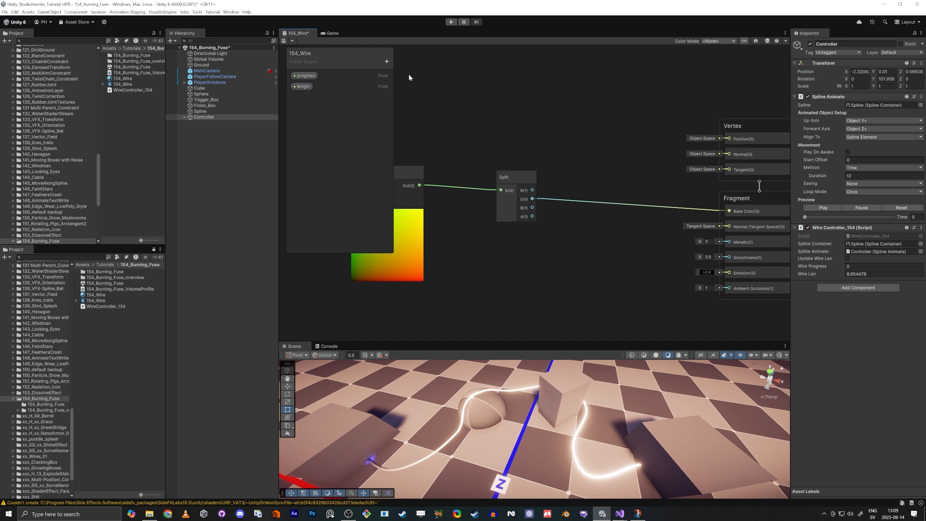
{"action": "middle_click_drag", "start_coordinate": [419, 121], "coordinate": [569, 87]}
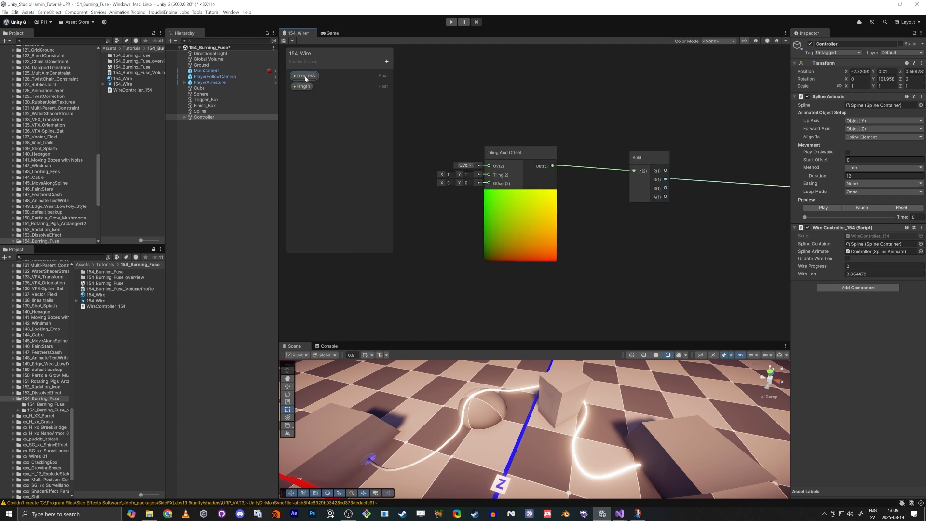
{"action": "left_click", "coordinate": [284, 41]}
- Switch to Visual Studio and examine the Material variable, the SetFloat lines and the wireProgress assignment from splineAnimate.NormalizedTime in WireController_154.cs
{"action": "key", "text": "alt+Tab"}
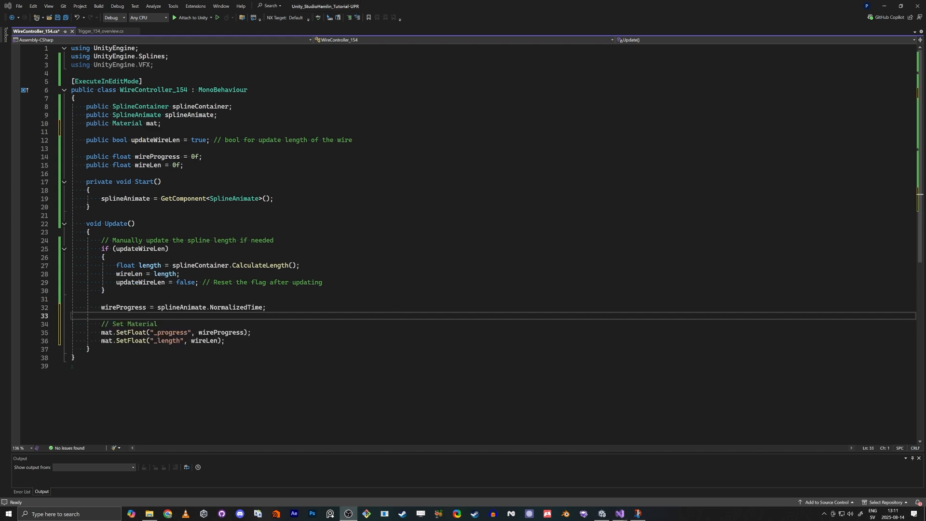
{"action": "double_click", "coordinate": [120, 125]}
{"action": "double_click", "coordinate": [120, 125]}
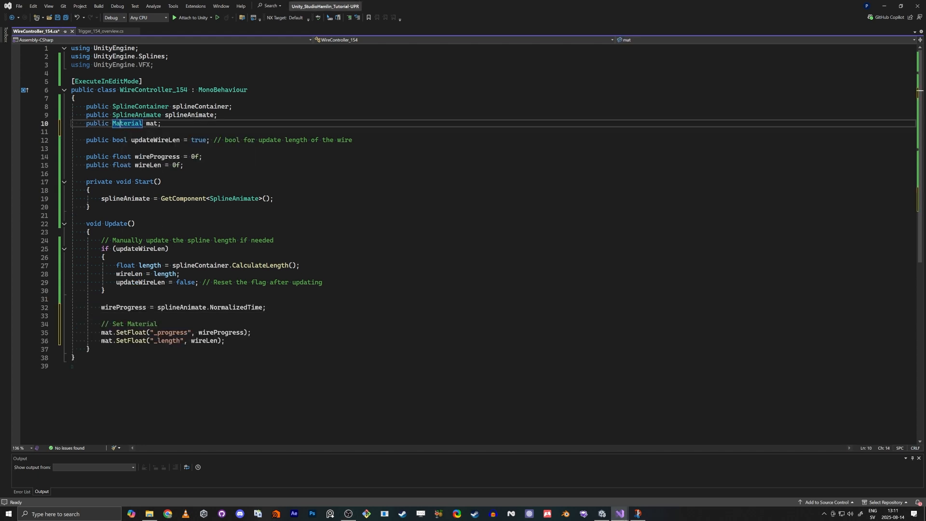
{"action": "double_click", "coordinate": [153, 125]}
{"action": "triple_click", "coordinate": [154, 126]}
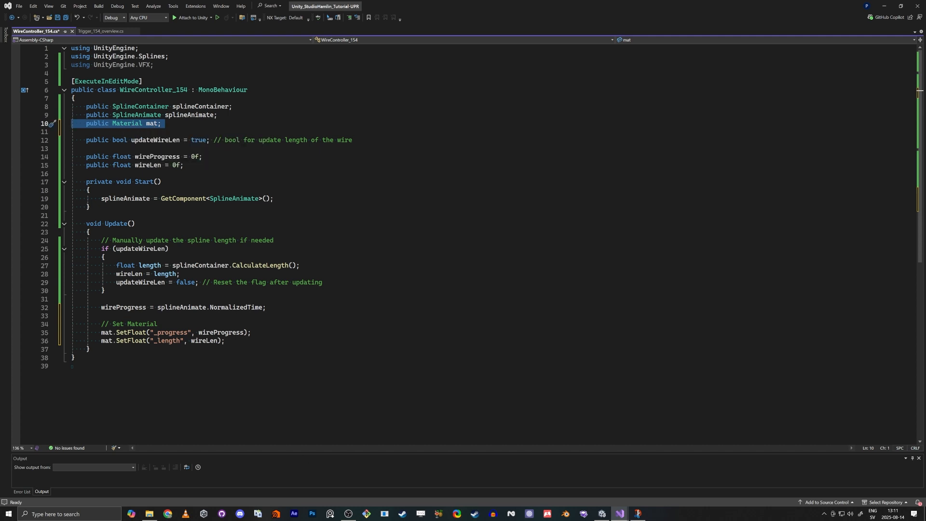
{"action": "left_click_drag", "start_coordinate": [225, 340], "coordinate": [54, 334]}
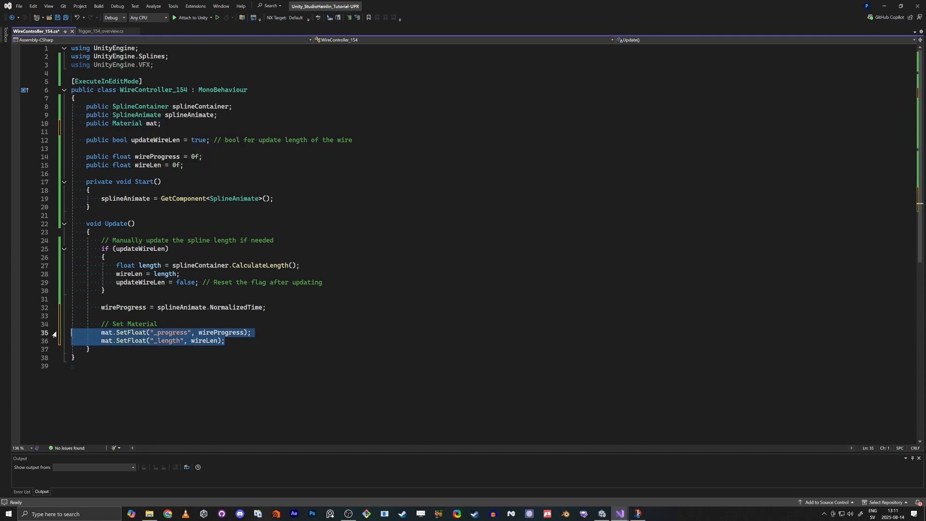
{"action": "left_click", "coordinate": [90, 349]}
{"action": "triple_click", "coordinate": [229, 309]}
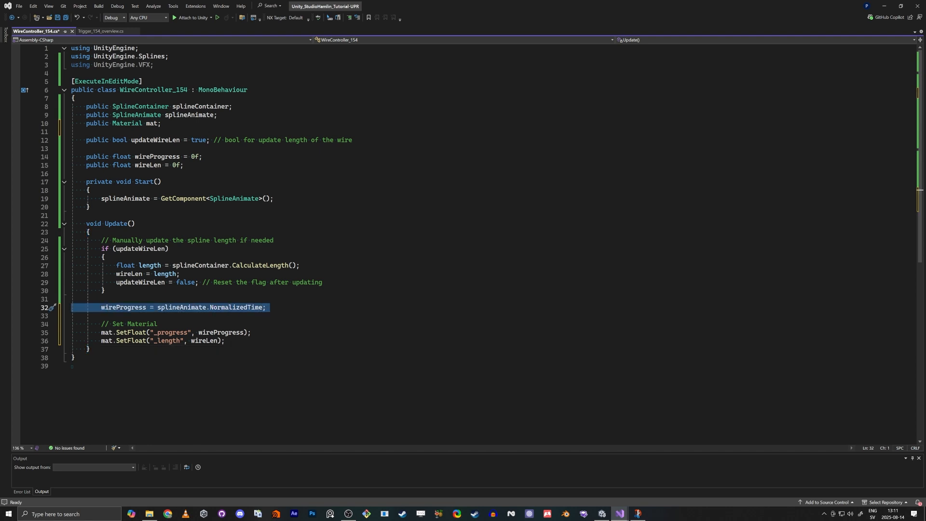
{"action": "double_click", "coordinate": [116, 308]}
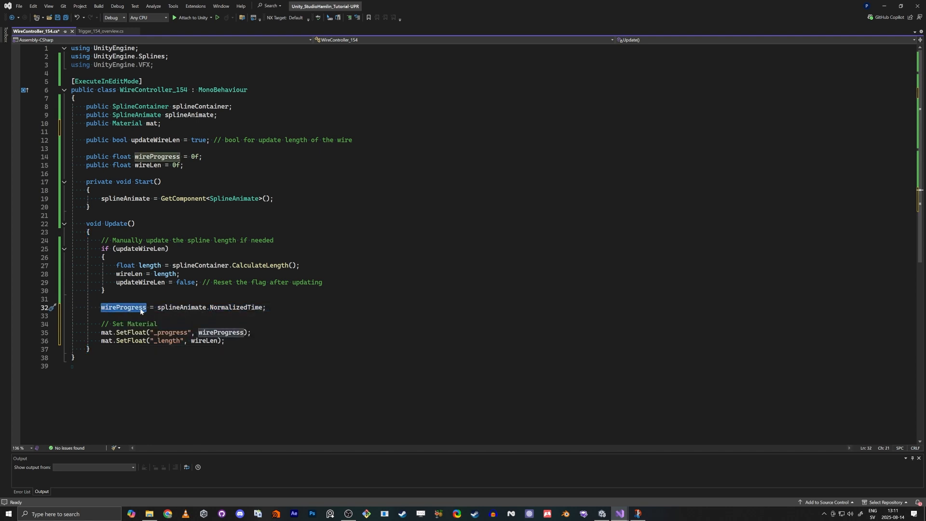
{"action": "double_click", "coordinate": [182, 307]}
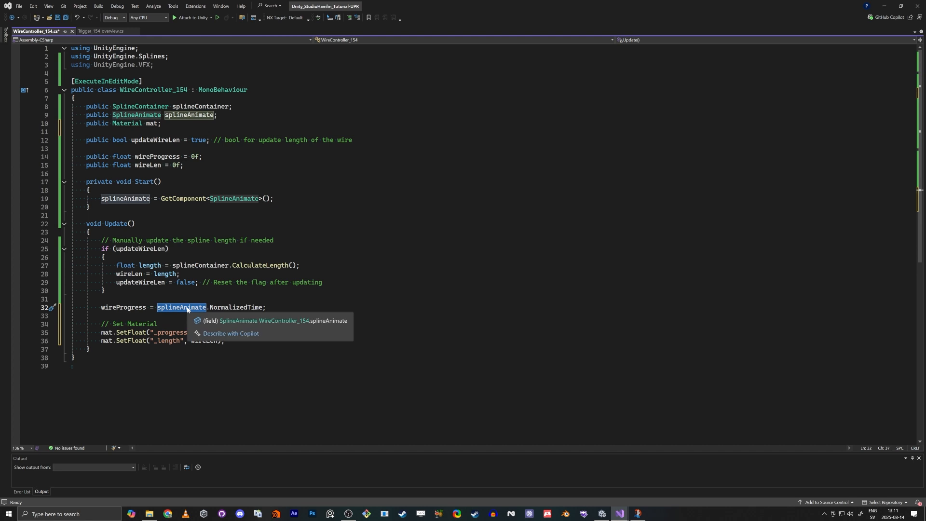
{"action": "double_click", "coordinate": [237, 307]}
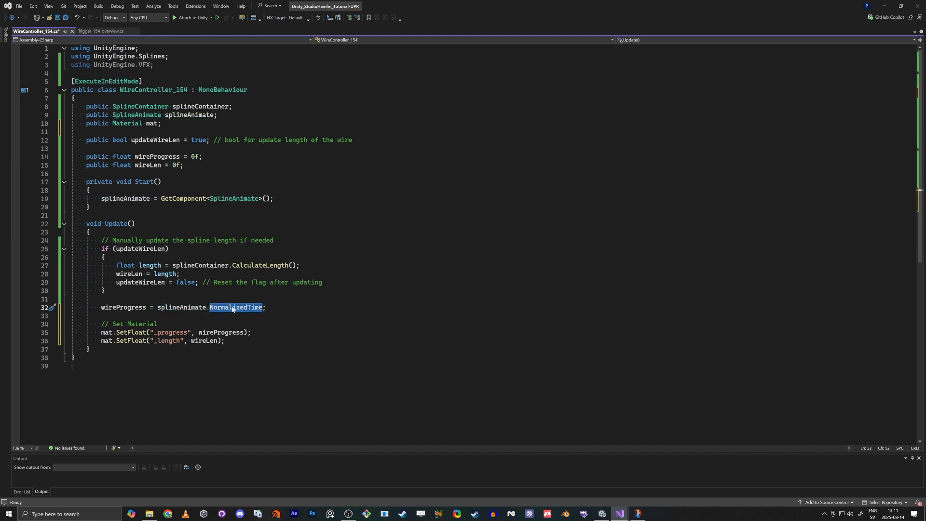
- Switch to Unity and scrub the Controller's Spline Animate preview time to 12
{"action": "key", "text": "alt+Tab"}
{"action": "left_click", "coordinate": [332, 300]}
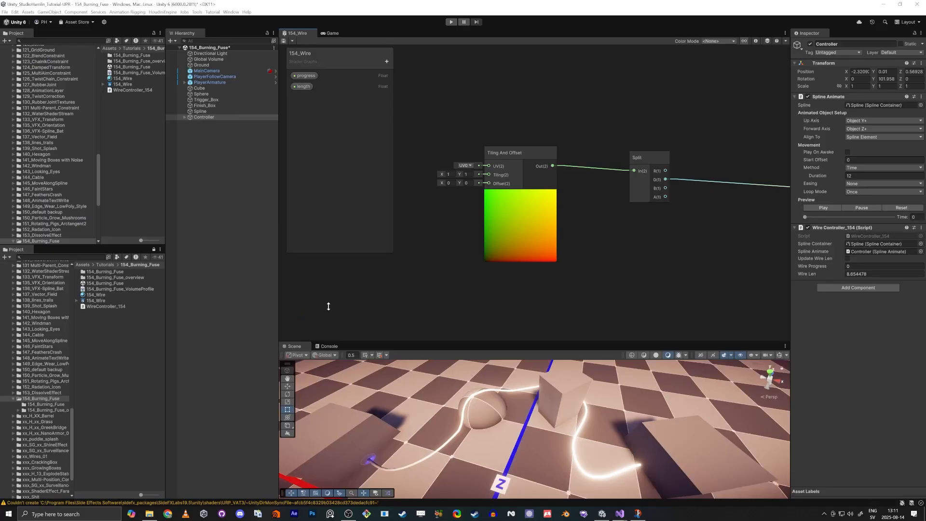
{"action": "left_click_drag", "start_coordinate": [806, 217], "coordinate": [897, 216]}
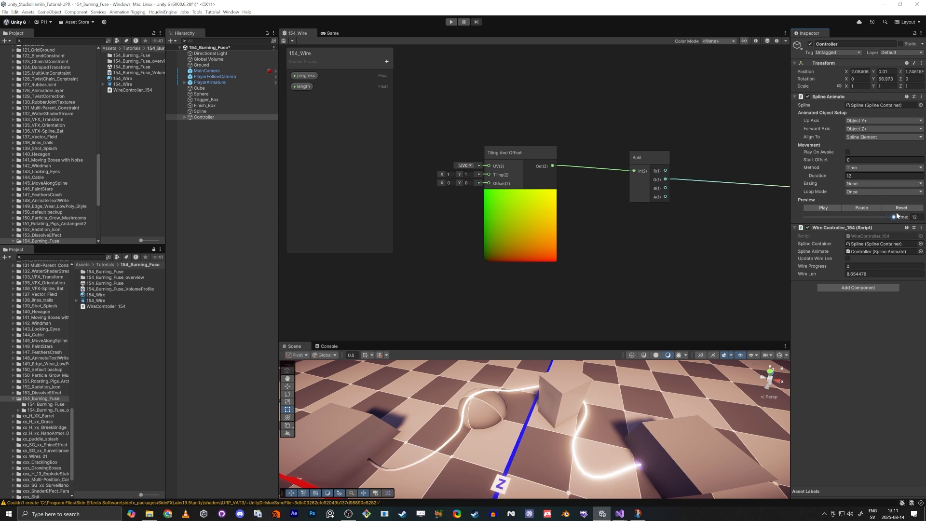
- Return to Visual Studio, review the _progress and _length SetFloat lines against CalculateLength, and save WireController_154.cs
{"action": "key", "text": "alt+Tab"}
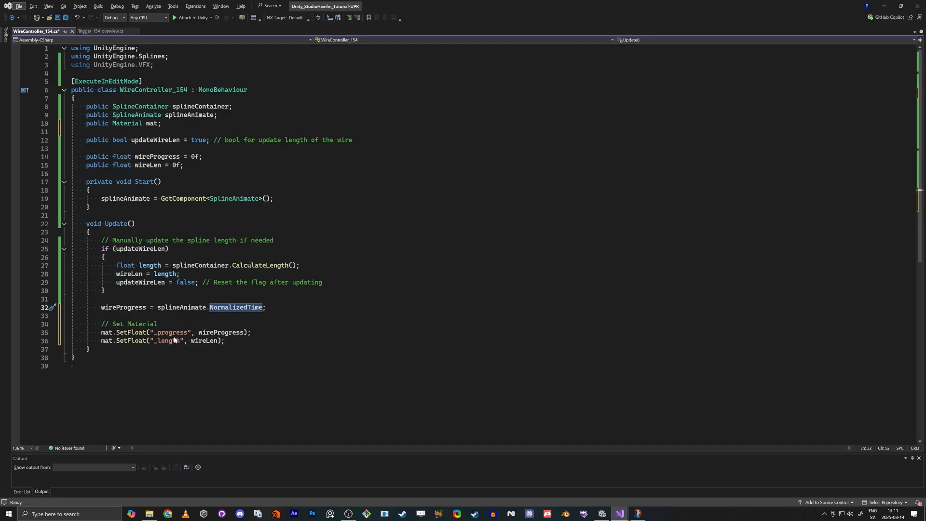
{"action": "double_click", "coordinate": [171, 333]}
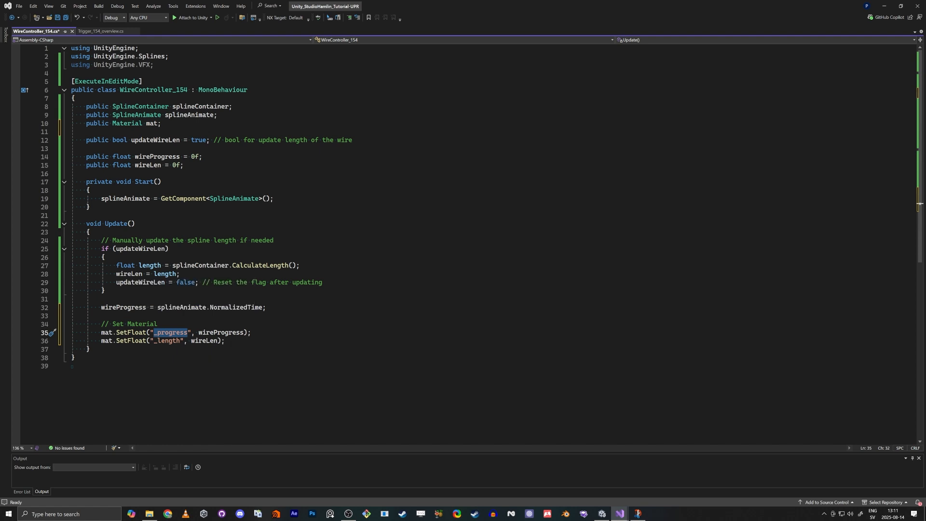
{"action": "left_click_drag", "start_coordinate": [300, 265], "coordinate": [139, 265]}
{"action": "left_click", "coordinate": [71, 366]}
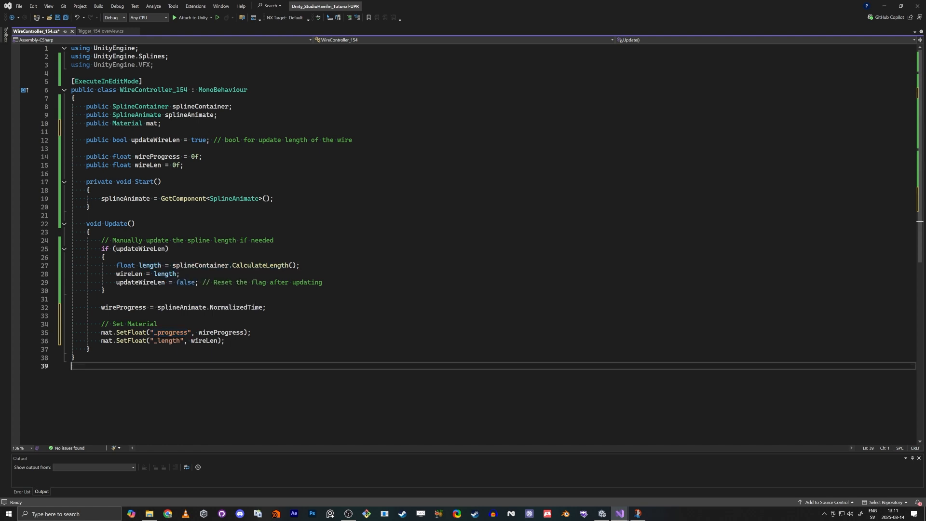
{"action": "left_click_drag", "start_coordinate": [225, 341], "coordinate": [101, 333]}
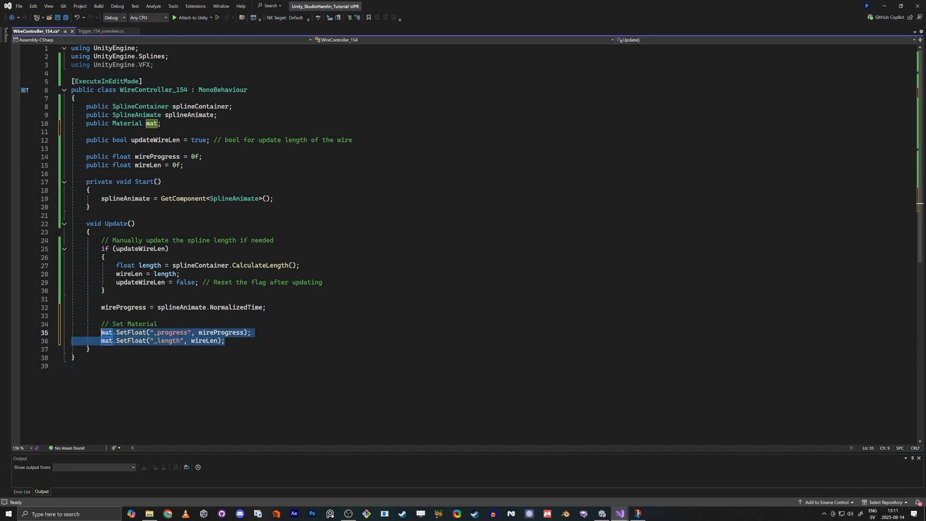
{"action": "key", "text": "Up"}
{"action": "key", "text": "Up"}
{"action": "key", "text": "ctrl+s"}
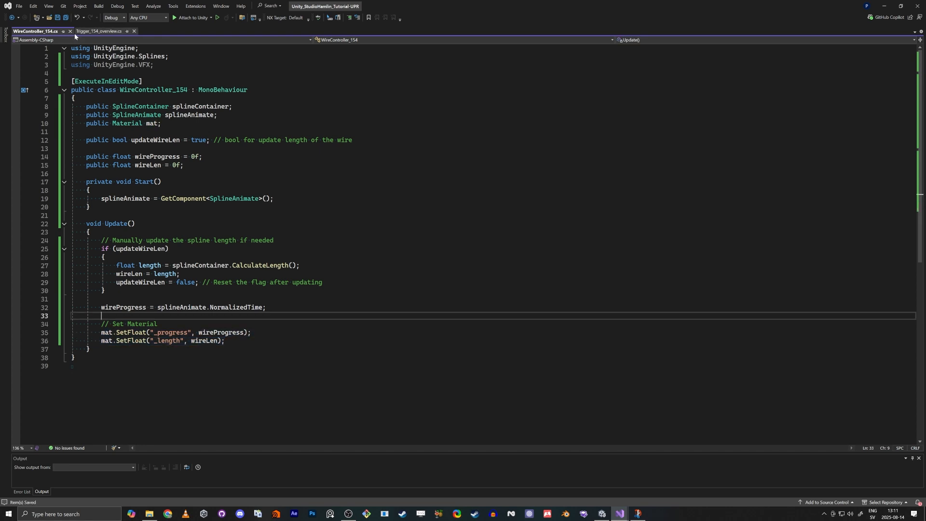
- Close the Snip & Sketch window, switch to Unity, and assign the 154_Wire material to the Controller script's Mat field
{"action": "key", "text": "alt+Tab"}
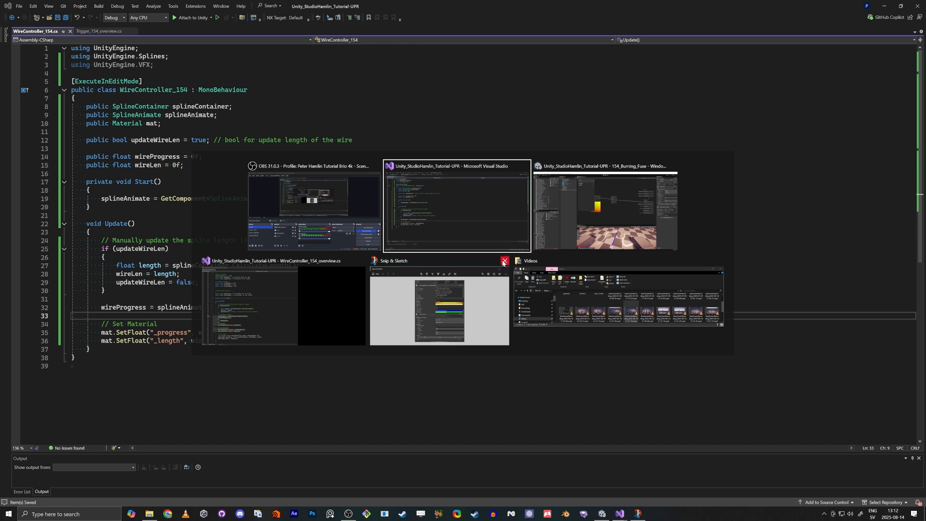
{"action": "left_click", "coordinate": [505, 261]}
{"action": "left_click", "coordinate": [614, 206]}
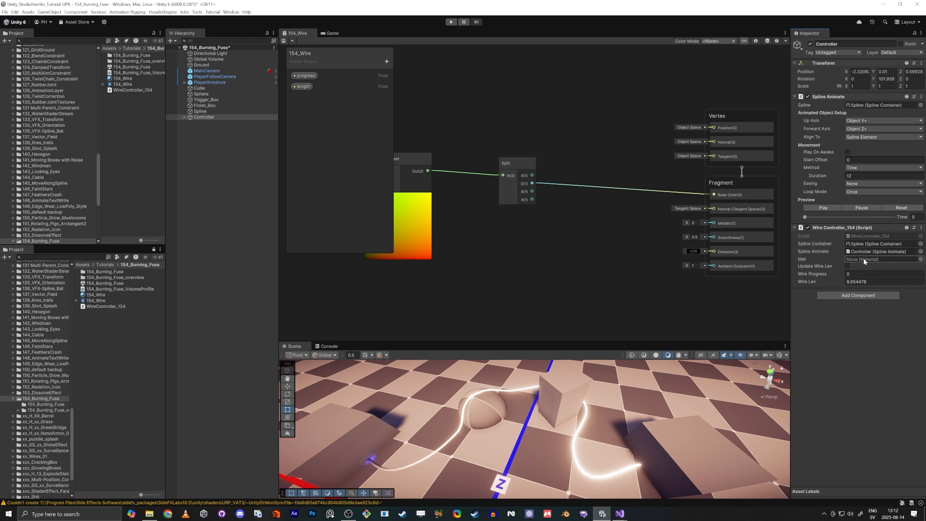
{"action": "left_click_drag", "start_coordinate": [92, 296], "coordinate": [865, 272]}
- Add a second Inspector, dock it below the first one, and resize the Inspector column
{"action": "right_click", "coordinate": [812, 33]}
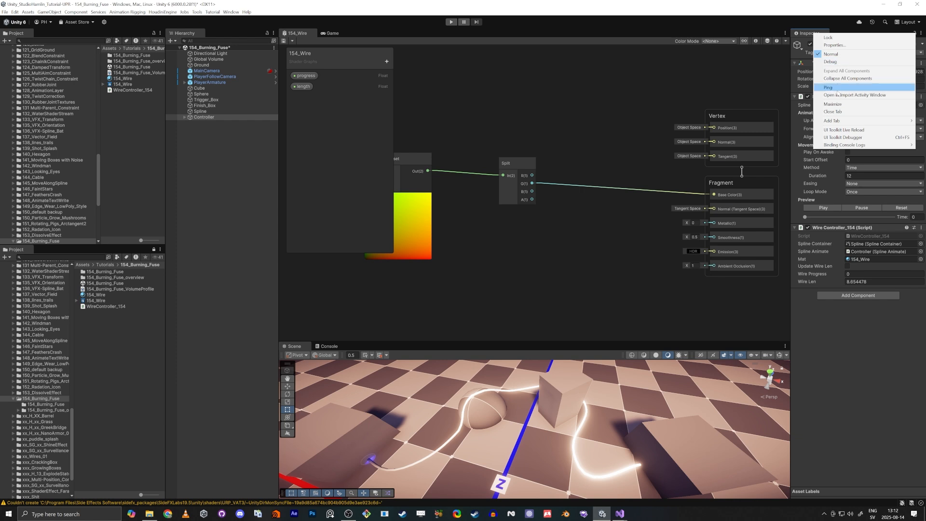
{"action": "mouse_move", "coordinate": [838, 124]}
{"action": "left_click", "coordinate": [798, 135]}
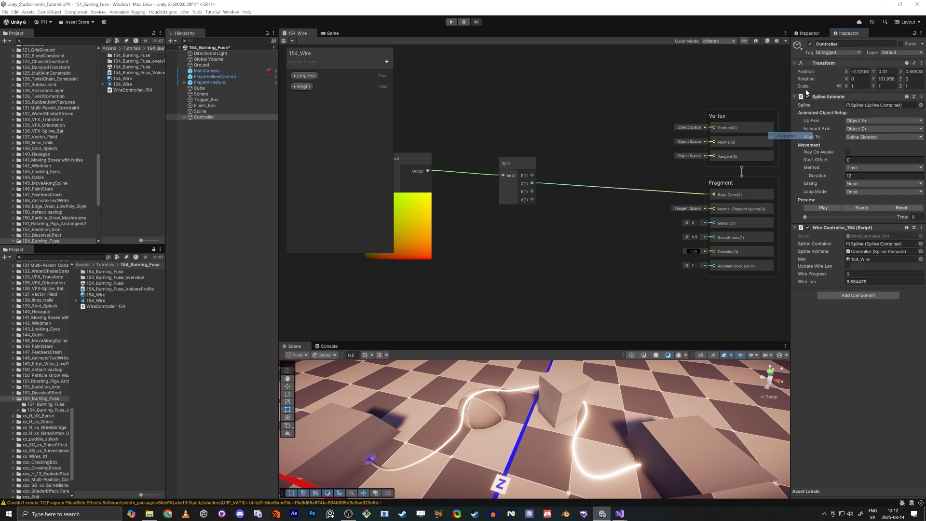
{"action": "left_click_drag", "start_coordinate": [842, 34], "coordinate": [685, 238]}
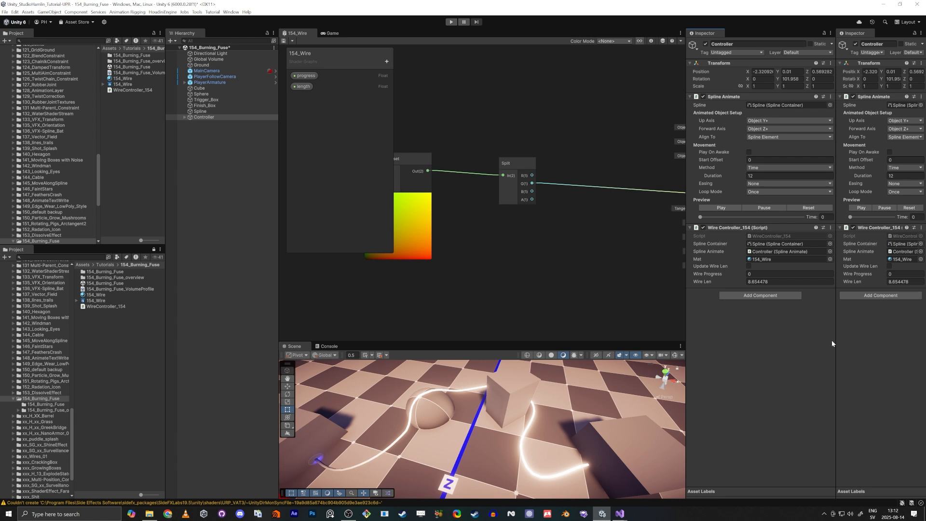
{"action": "left_click_drag", "start_coordinate": [700, 33], "coordinate": [884, 420]}
{"action": "left_click_drag", "start_coordinate": [761, 337], "coordinate": [730, 340]}
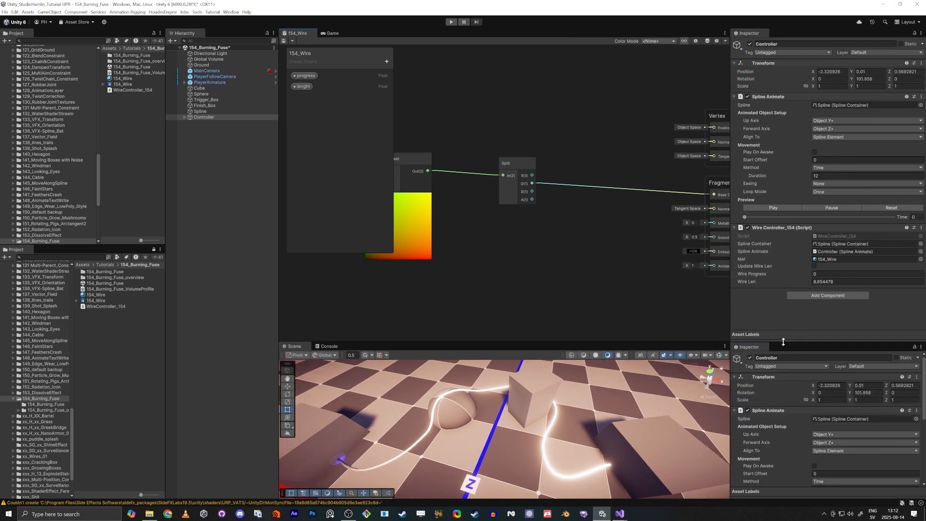
- Select the 154_Wire material, lock the lower Inspector on it, and shrink its material preview
{"action": "left_click", "coordinate": [108, 295]}
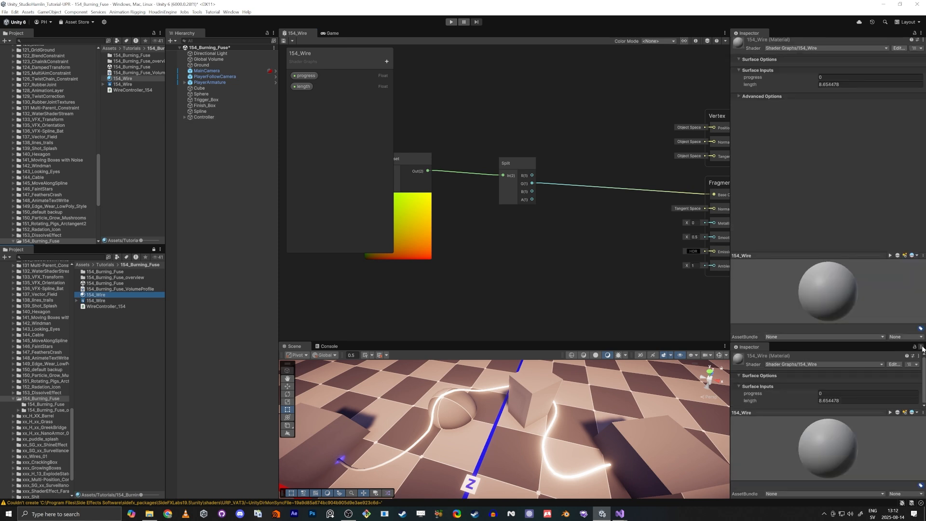
{"action": "left_click", "coordinate": [915, 347]}
{"action": "scroll", "coordinate": [738, 403], "scroll_direction": "down", "scroll_amount": 1}
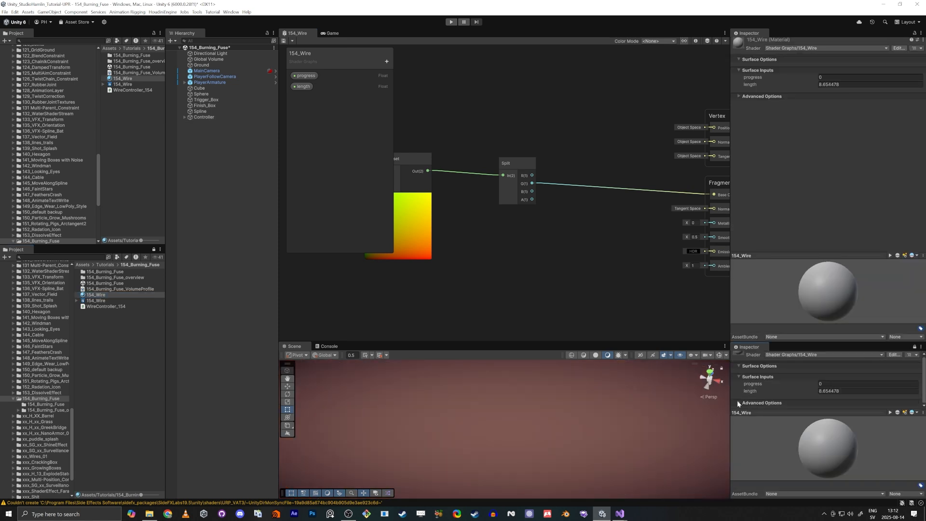
{"action": "scroll", "coordinate": [784, 401], "scroll_direction": "up", "scroll_amount": 1}
{"action": "left_click_drag", "start_coordinate": [809, 411], "coordinate": [809, 459]}
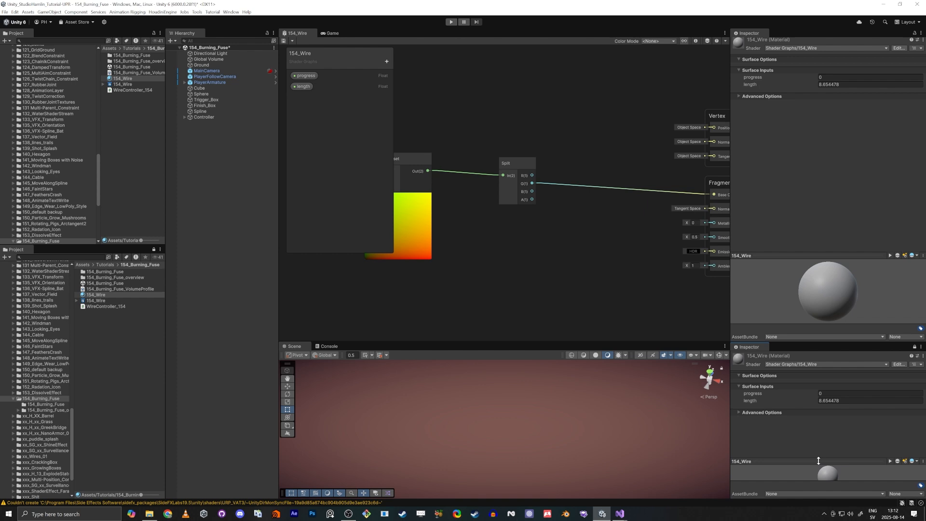
- Frame Finish_Box in the Scene view, then select Controller and lock the upper Inspector on it
{"action": "left_click", "coordinate": [209, 106]}
{"action": "key", "text": "f"}
{"action": "right_click_drag", "start_coordinate": [525, 427], "coordinate": [559, 425]}
{"action": "left_click", "coordinate": [228, 322]}
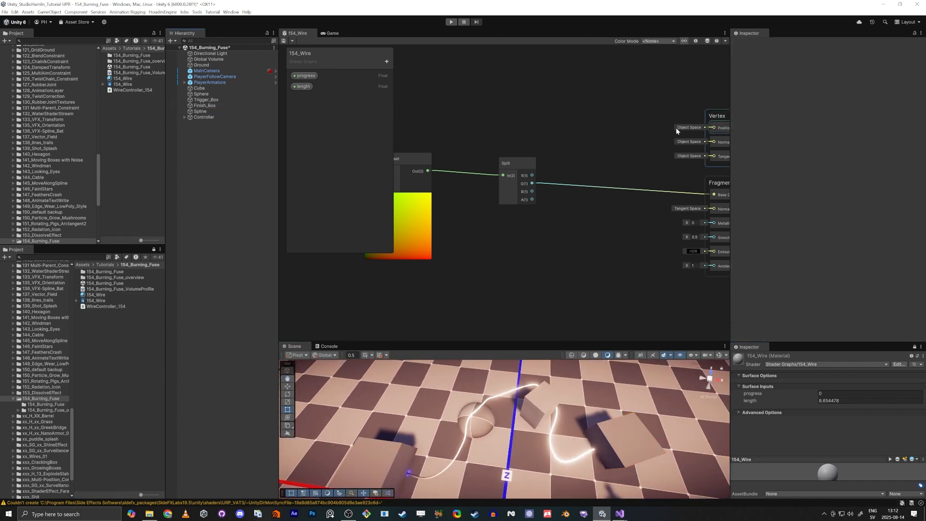
{"action": "left_click", "coordinate": [208, 117]}
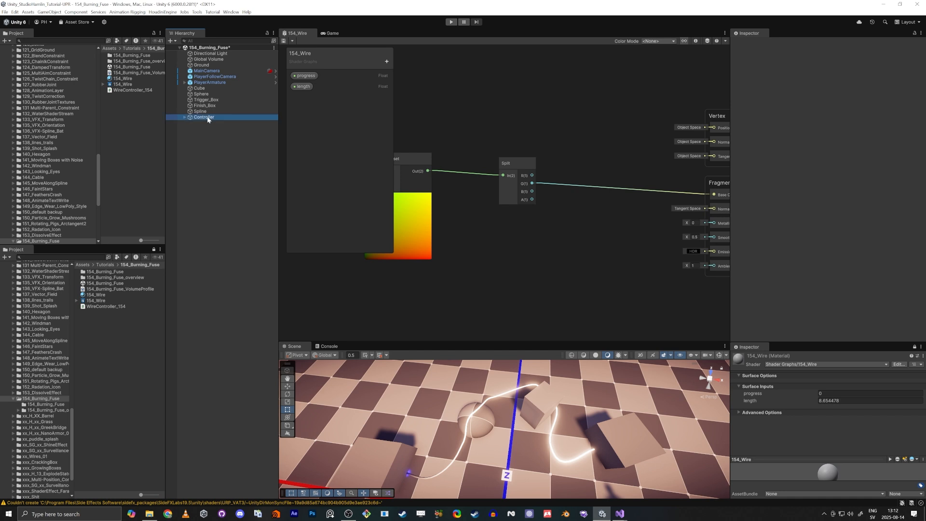
{"action": "left_click", "coordinate": [914, 33]}
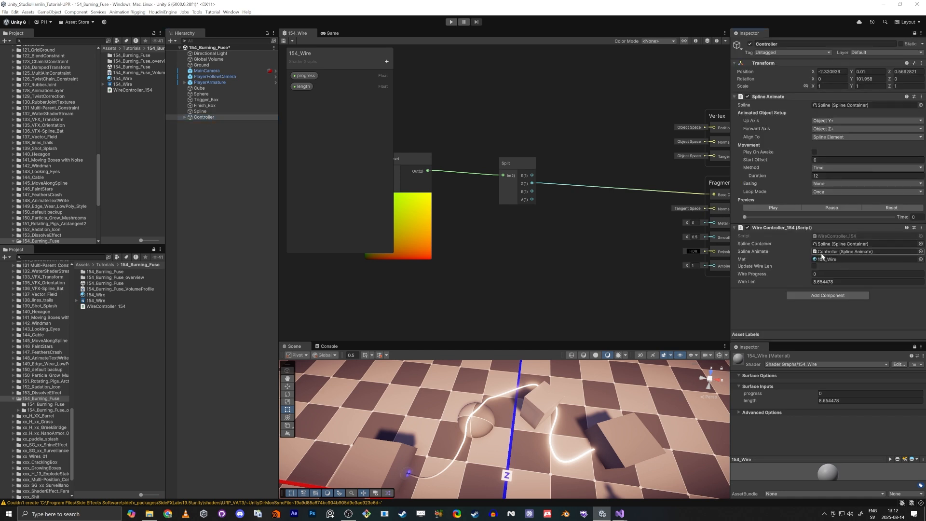
- Highlight the ExecuteInEditMode attribute in WireController_154.cs in Visual Studio, then return to Unity and check the 154_Wire material's length value
{"action": "key", "text": "alt+Tab"}
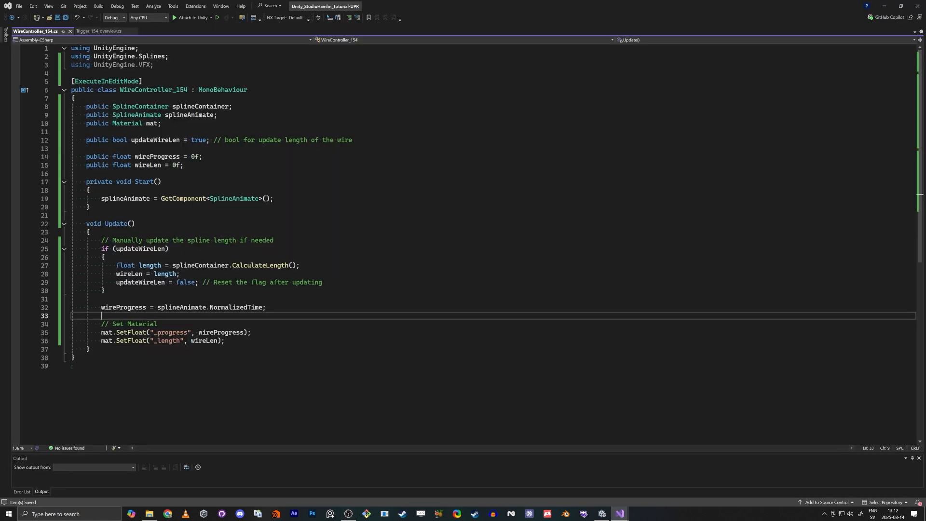
{"action": "triple_click", "coordinate": [102, 82]}
{"action": "key", "text": "alt+Tab"}
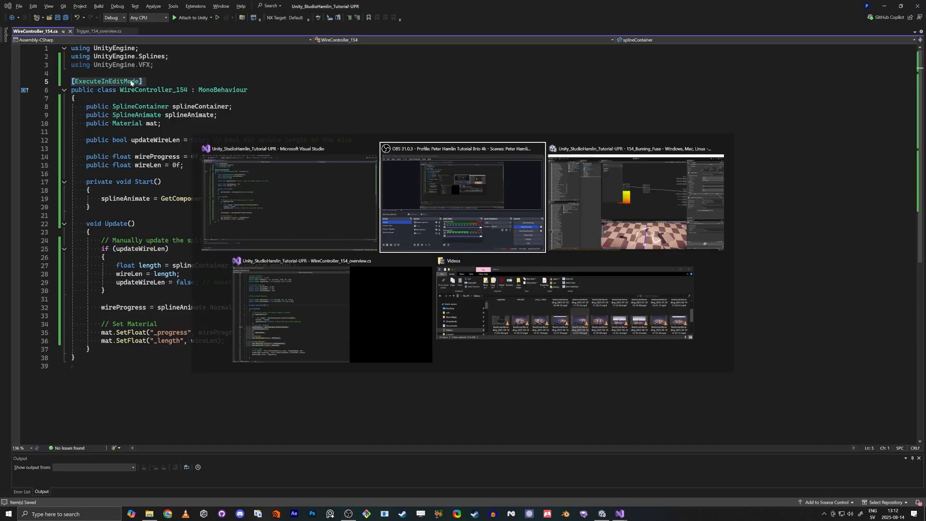
{"action": "left_click", "coordinate": [609, 163]}
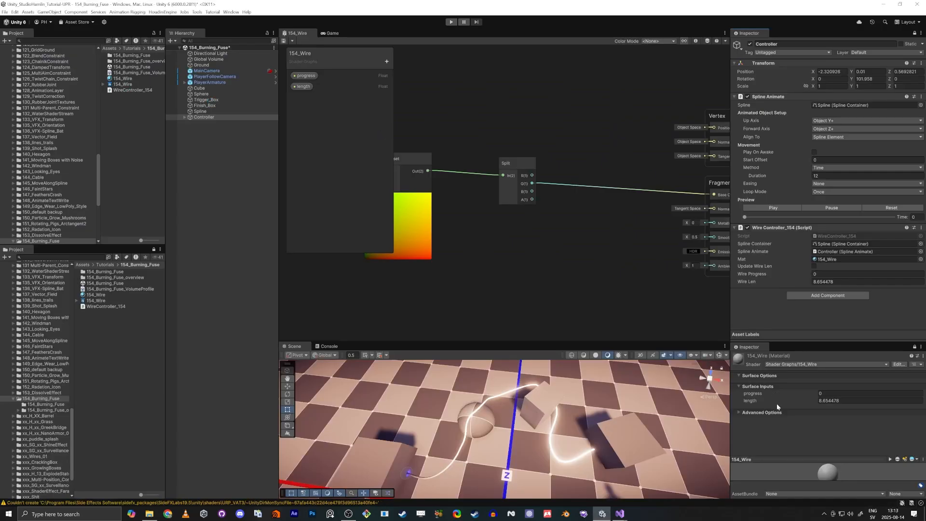
{"action": "left_click", "coordinate": [794, 401]}
{"action": "left_click", "coordinate": [762, 399]}
- Select Spline, enter spline editing, and move the knot at the last bend outward to lengthen the wire
{"action": "left_click", "coordinate": [208, 111]}
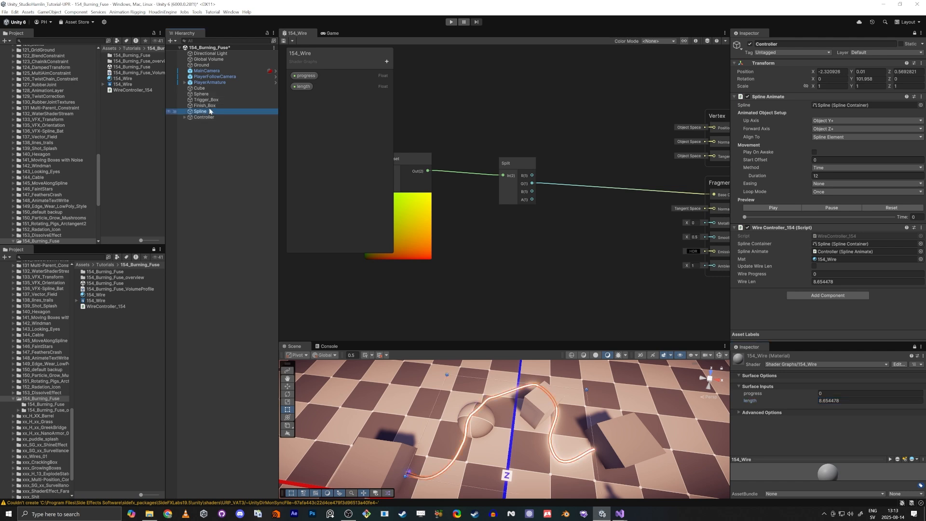
{"action": "left_click", "coordinate": [287, 370]}
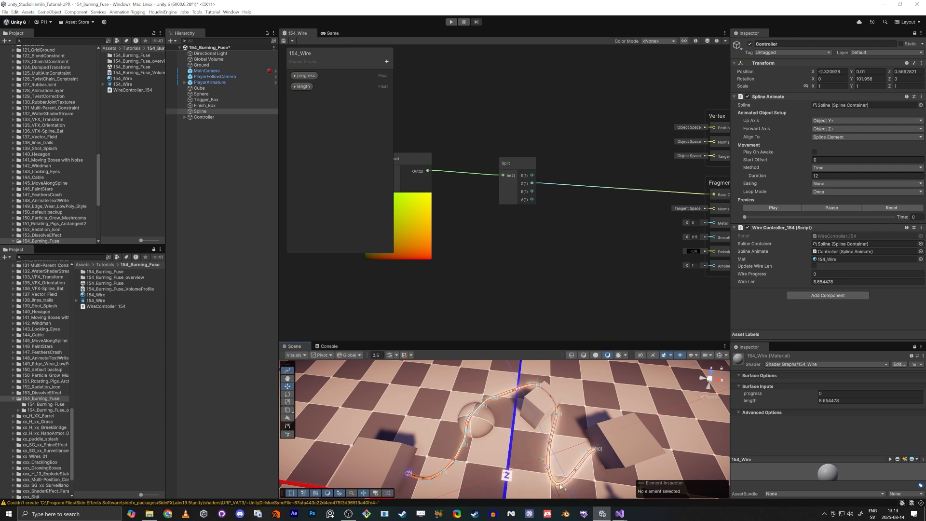
{"action": "right_click", "coordinate": [557, 482]}
{"action": "right_click_drag", "start_coordinate": [493, 419], "coordinate": [498, 416]}
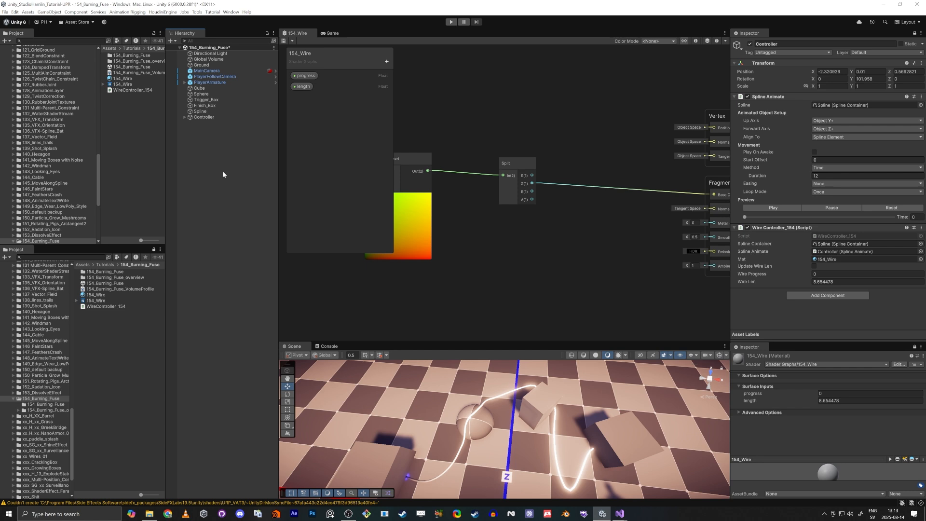
- Trigger Update Wire Len on the Controller's script and check the length value on the 154_Wire material
{"action": "left_click", "coordinate": [206, 117]}
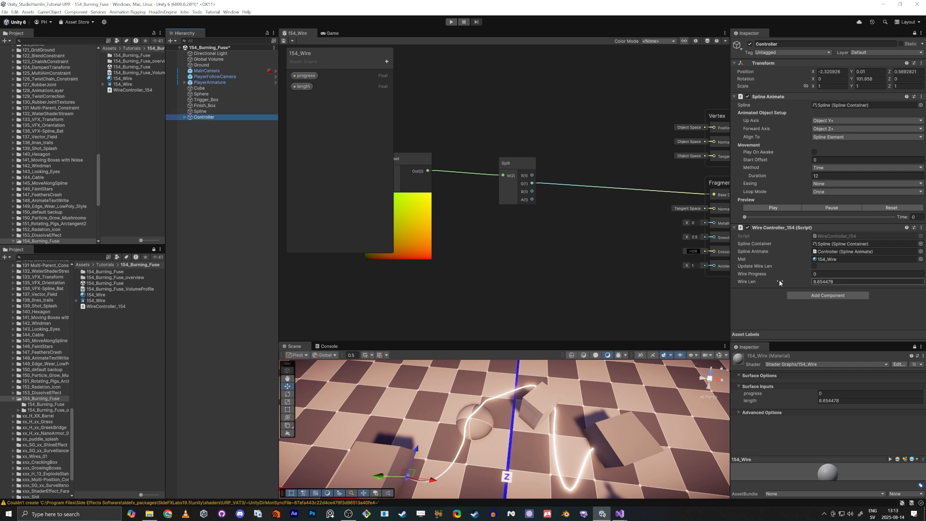
{"action": "left_click", "coordinate": [815, 265]}
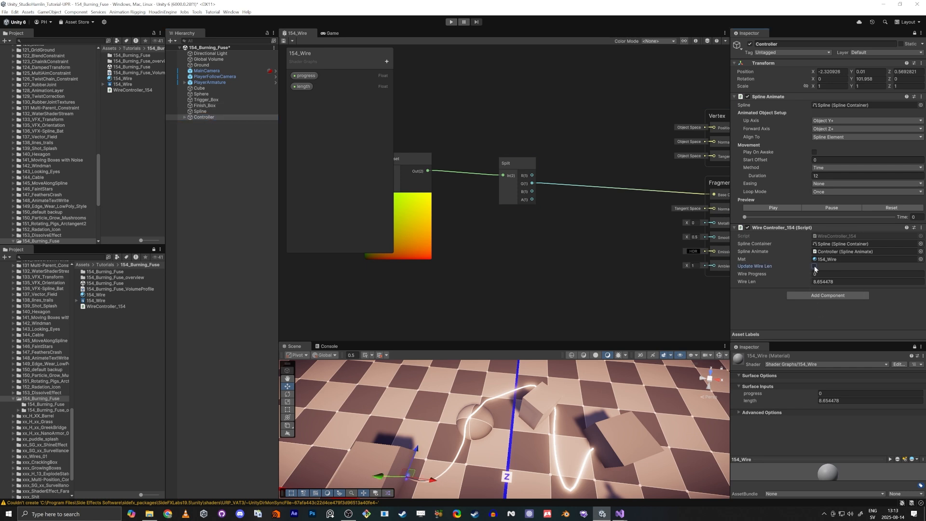
{"action": "left_click", "coordinate": [824, 400]}
- Maximize the 154_Wire shader graph and place a length property node ahead of the Tiling And Offset node
{"action": "key", "text": "shift+space"}
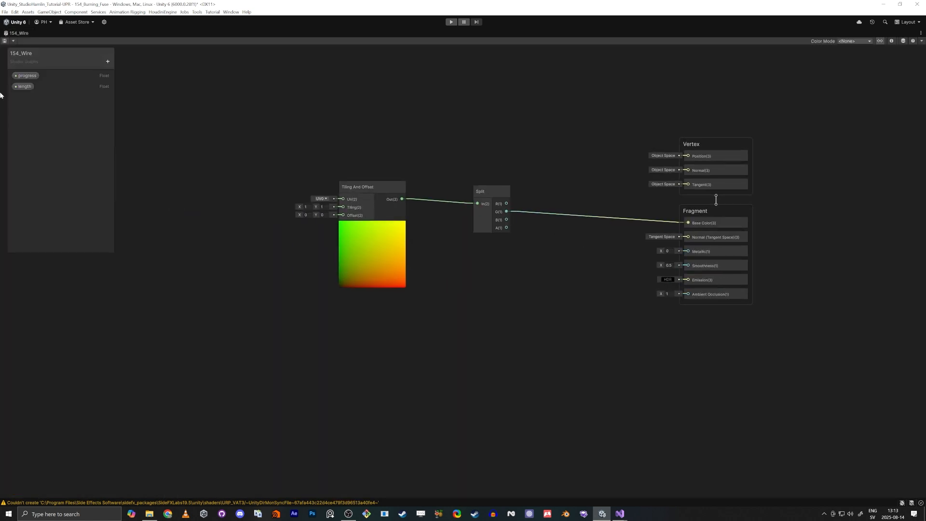
{"action": "left_click_drag", "start_coordinate": [24, 87], "coordinate": [179, 267]}
{"action": "middle_click_drag", "start_coordinate": [179, 264], "coordinate": [378, 317]}
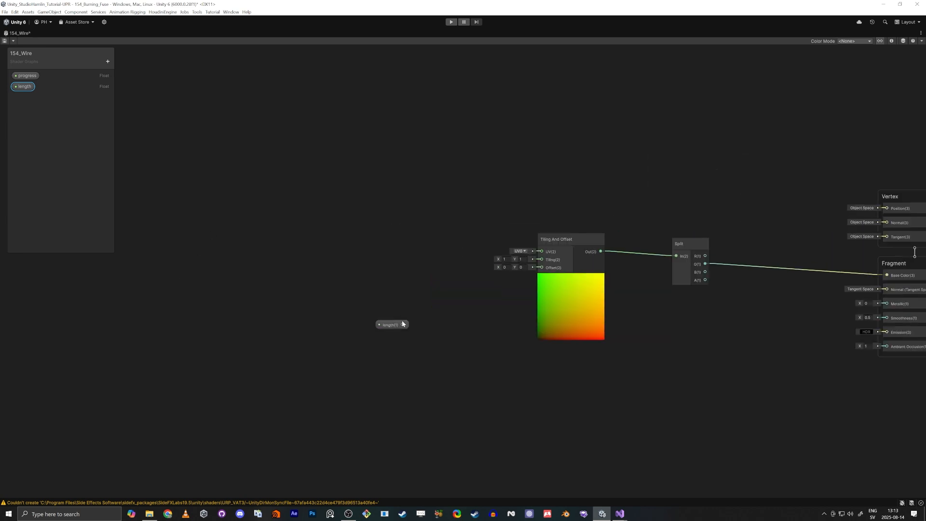
{"action": "left_click_drag", "start_coordinate": [385, 324], "coordinate": [325, 327]}
- Add a Divide node beside the length node, space the two apart, and set Divide's A input to 1
{"action": "key", "text": "space"}
{"action": "type", "text": "divide"}
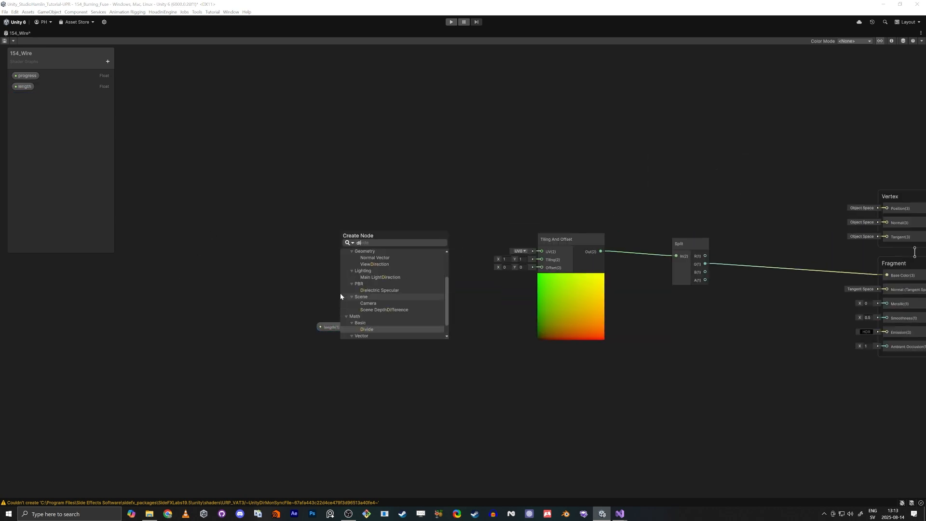
{"action": "key", "text": "Return"}
{"action": "left_click_drag", "start_coordinate": [394, 313], "coordinate": [421, 337]}
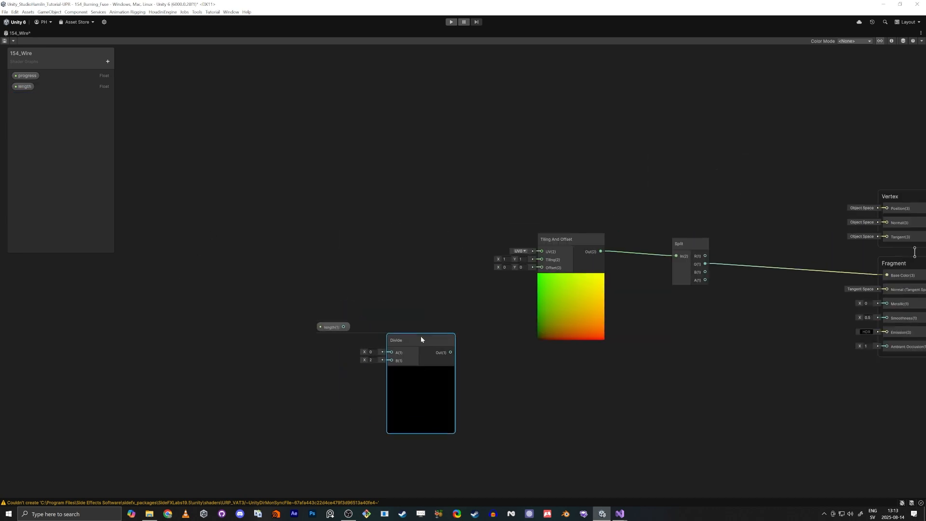
{"action": "left_click_drag", "start_coordinate": [338, 327], "coordinate": [299, 328]}
{"action": "left_click", "coordinate": [367, 352]}
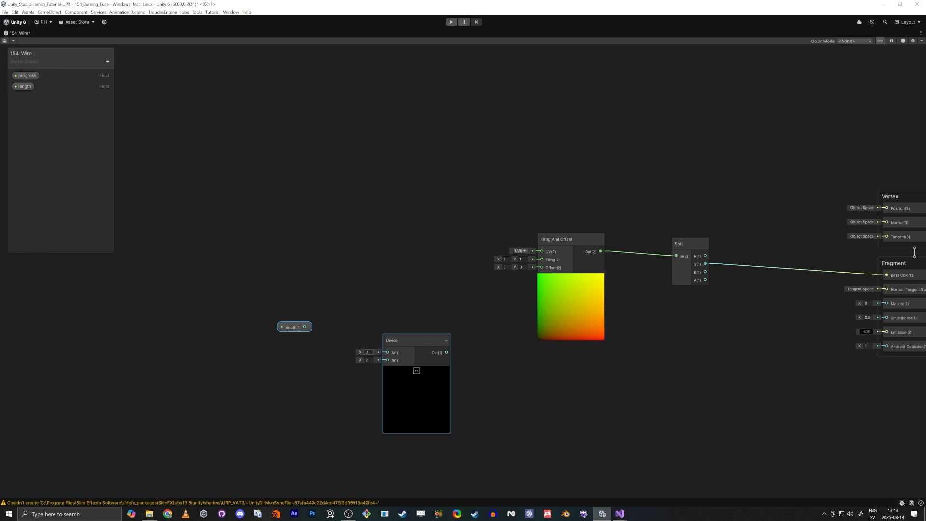
{"action": "type", "text": "1"}
{"action": "left_click", "coordinate": [378, 314]}
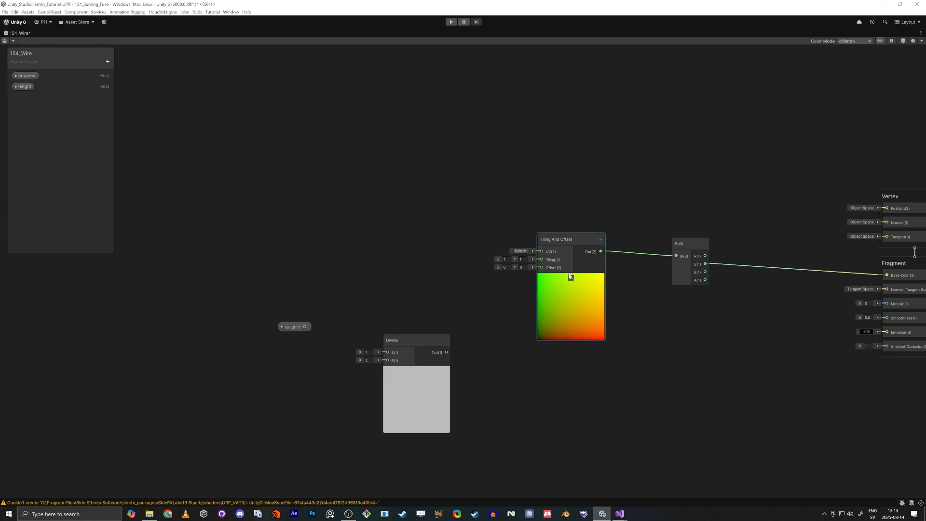
- Connect the length node to the Divide node's B input and align the two nodes
{"action": "mouse_move", "coordinate": [574, 277]}
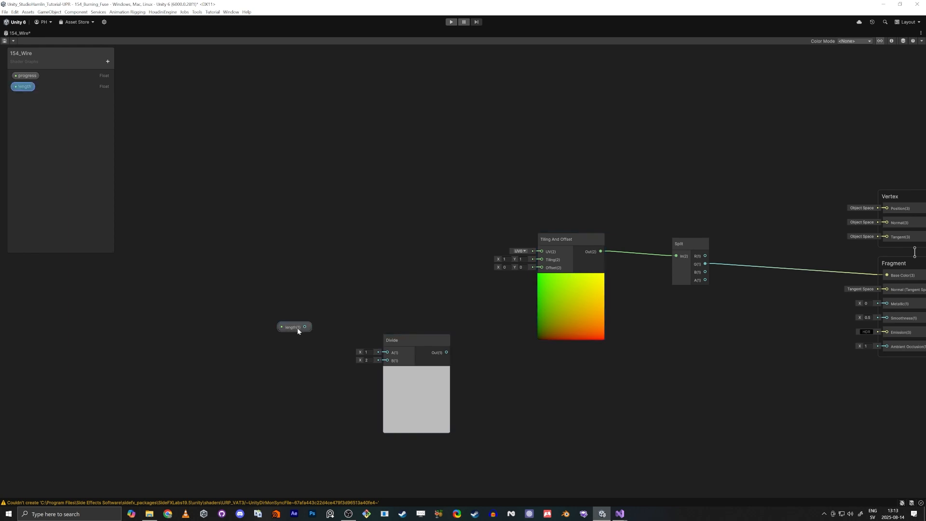
{"action": "left_click_drag", "start_coordinate": [297, 328], "coordinate": [388, 362]}
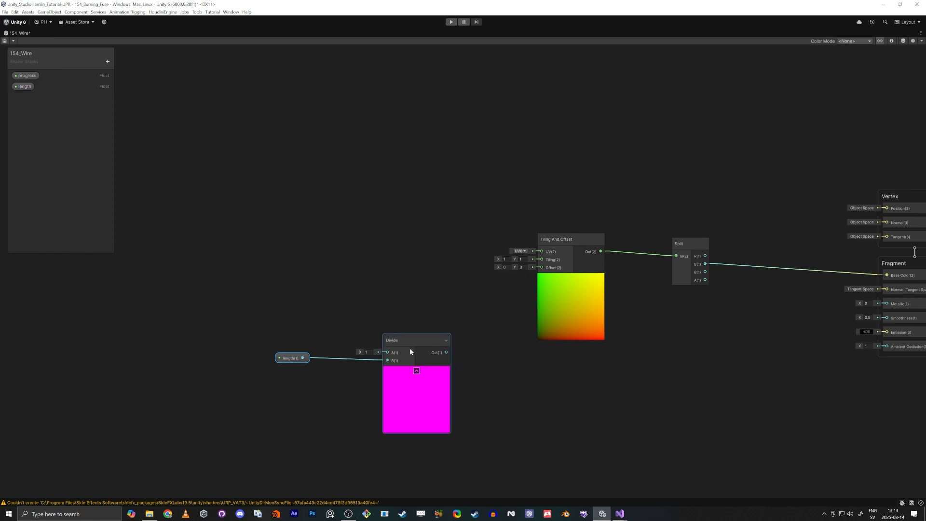
{"action": "mouse_move", "coordinate": [410, 348]}
{"action": "left_mouse_down"}
{"action": "mouse_move", "coordinate": [410, 332]}
{"action": "mouse_move", "coordinate": [406, 343]}
{"action": "left_mouse_up"}
{"action": "left_click_drag", "start_coordinate": [296, 358], "coordinate": [314, 358]}
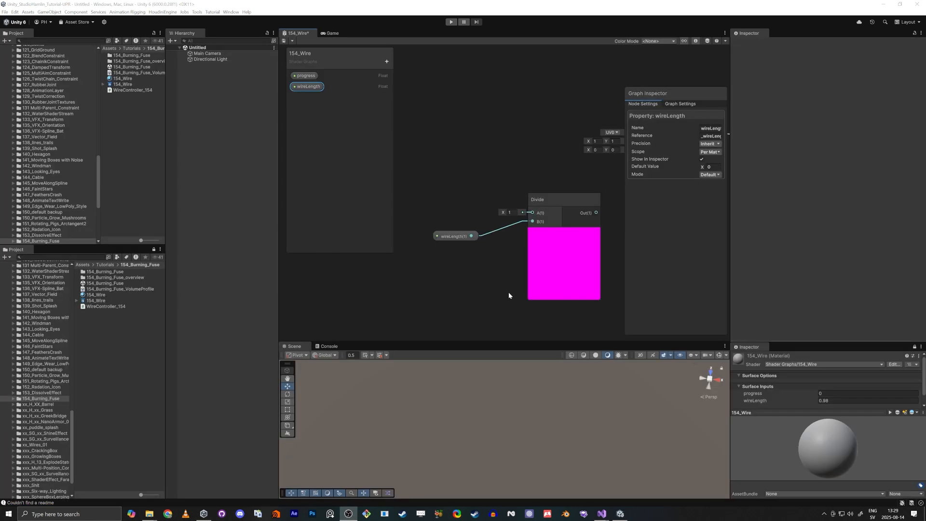
- Select the wireLength node in the graph and set the 154_Wire material's wireLength to 1.38
{"action": "middle_click_drag", "start_coordinate": [508, 295], "coordinate": [484, 302]}
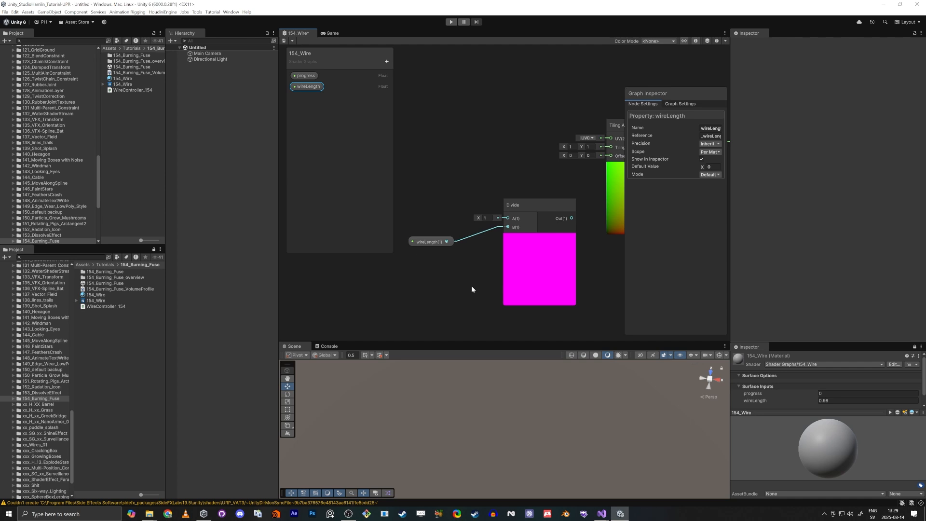
{"action": "scroll", "coordinate": [484, 284], "scroll_direction": "up", "scroll_amount": 3}
{"action": "middle_click_drag", "start_coordinate": [487, 256], "coordinate": [508, 250]}
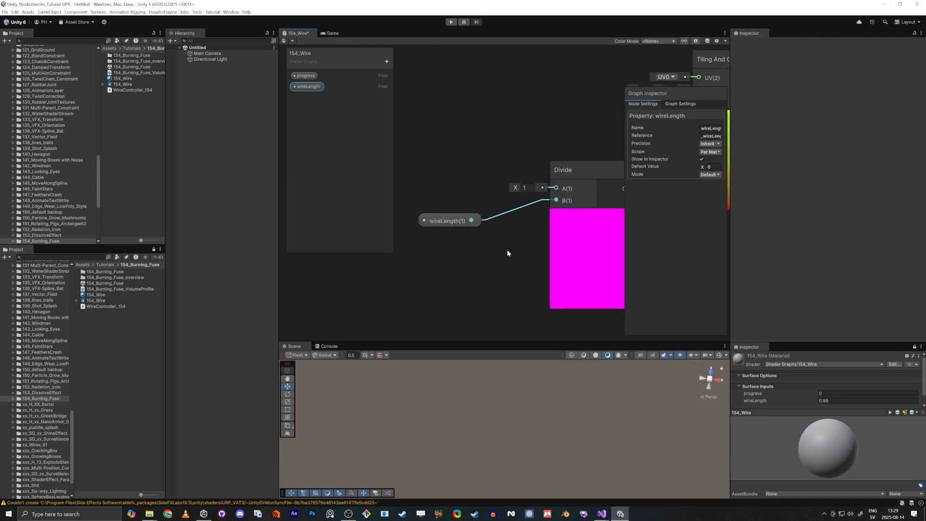
{"action": "scroll", "coordinate": [484, 254], "scroll_direction": "down", "scroll_amount": 1}
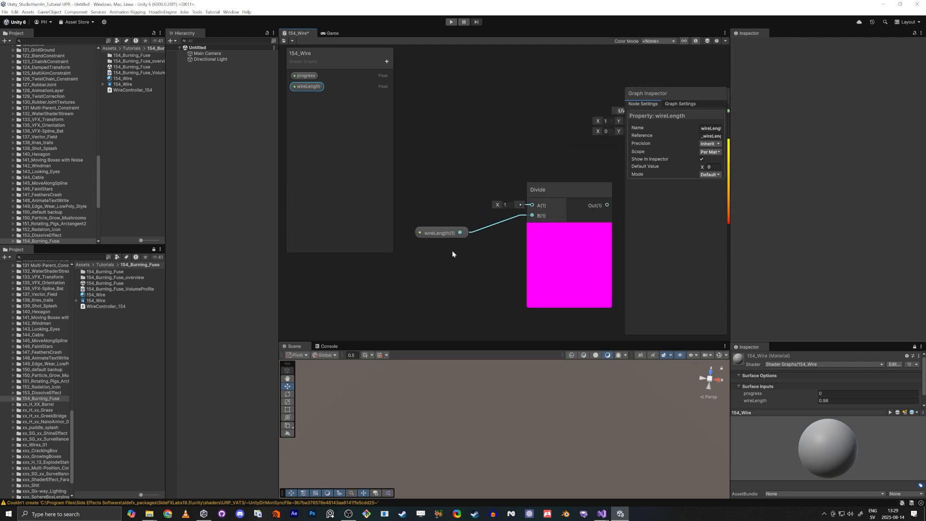
{"action": "left_click", "coordinate": [440, 233]}
{"action": "left_click_drag", "start_coordinate": [766, 401], "coordinate": [825, 407]}
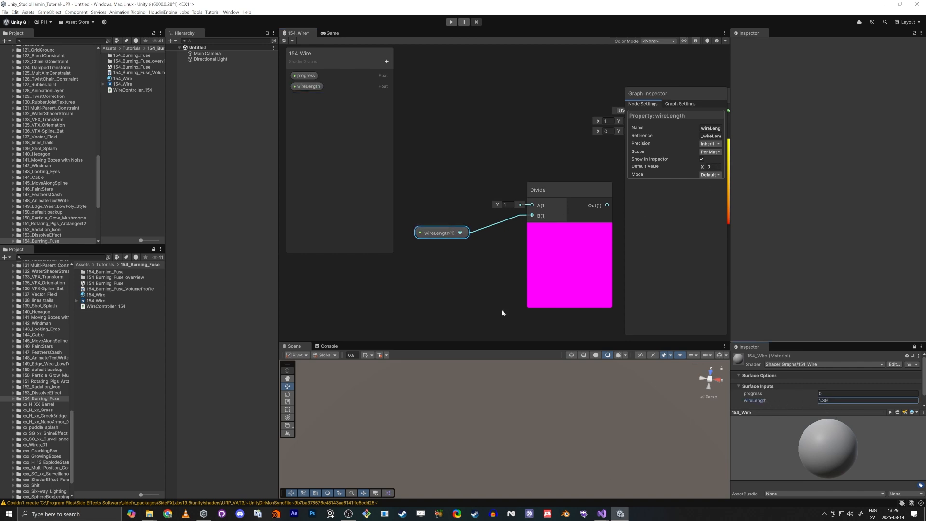
- Select the wireLength property, save the shader graph, and set the property's default value to 0.45
{"action": "left_click", "coordinate": [311, 89]}
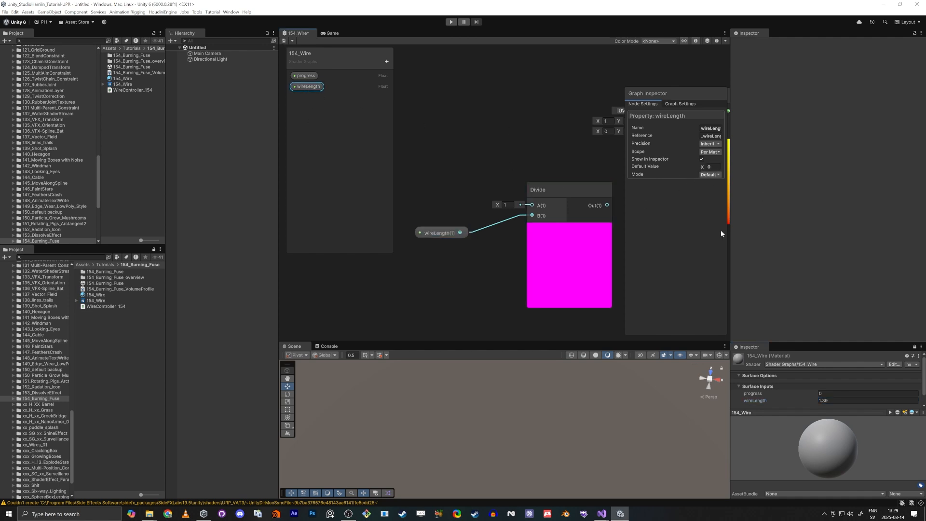
{"action": "left_click", "coordinate": [284, 42]}
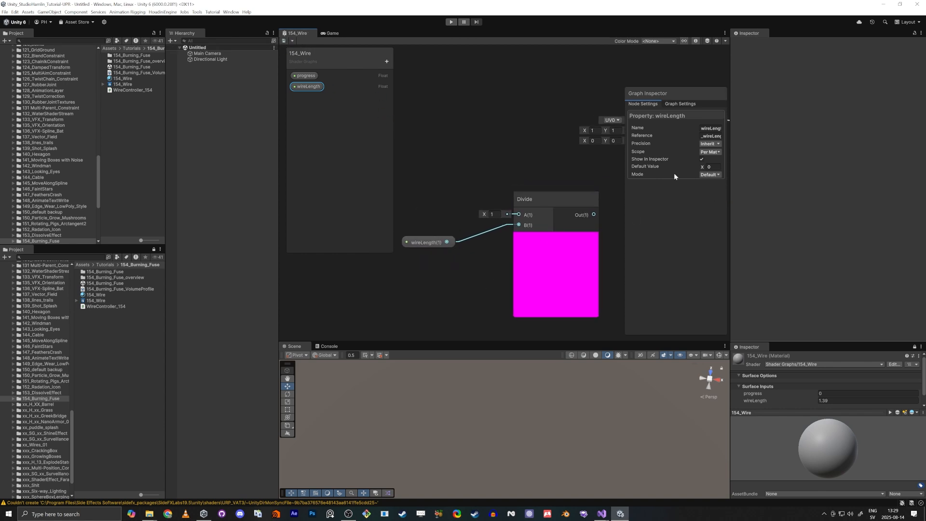
{"action": "mouse_move", "coordinate": [702, 166]}
{"action": "left_mouse_down"}
{"action": "mouse_move", "coordinate": [738, 166]}
{"action": "mouse_move", "coordinate": [709, 167]}
{"action": "left_mouse_up"}
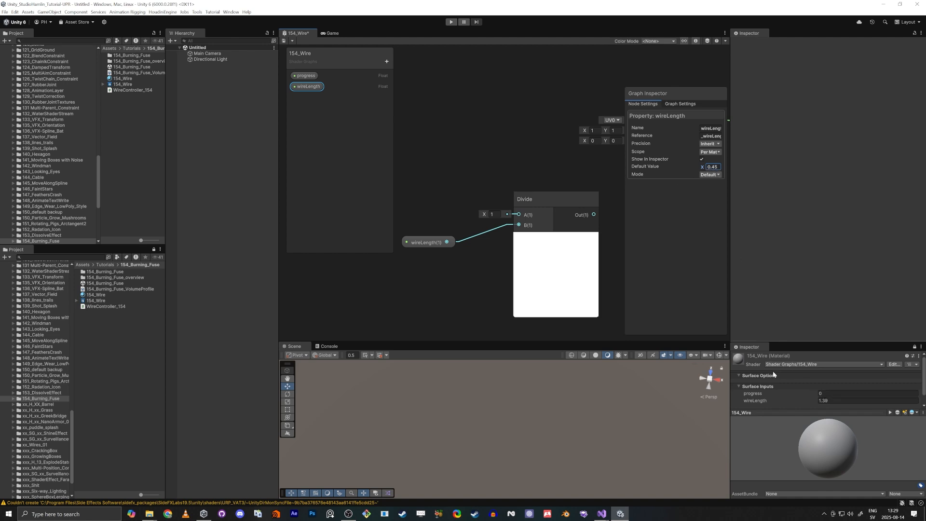
- Rename the wireLength property to length and save the shader graph
{"action": "left_click", "coordinate": [307, 87]}
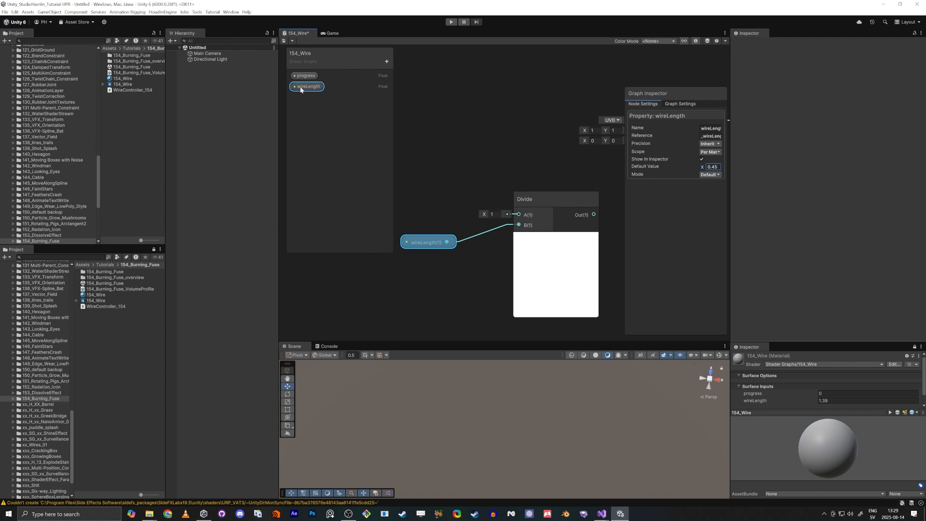
{"action": "double_click", "coordinate": [303, 88]}
{"action": "type", "text": "length"}
{"action": "key", "text": "Return"}
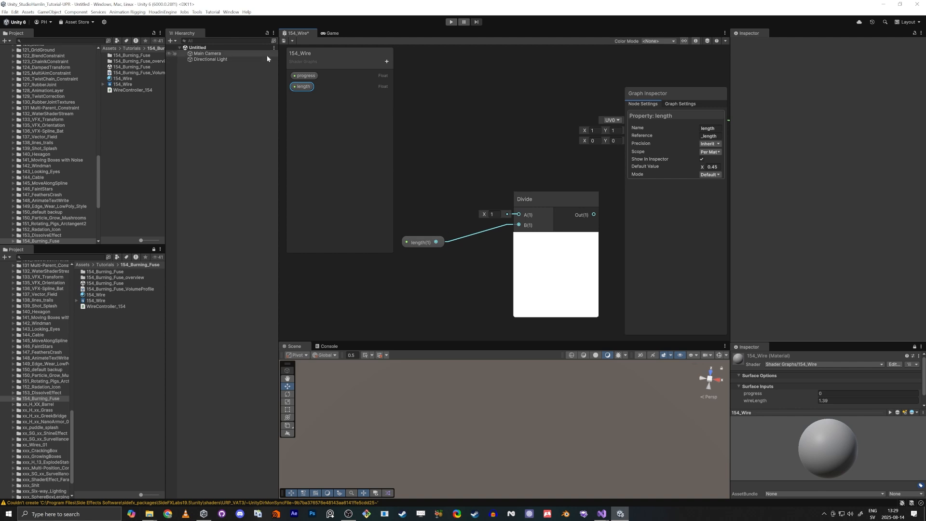
{"action": "left_click", "coordinate": [284, 39]}
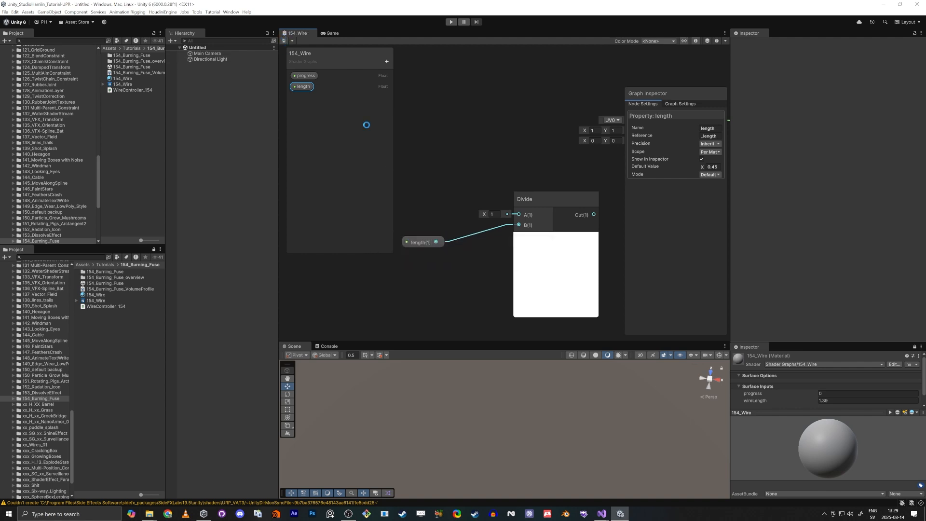
- Check the material's length value, then set the length property's default value to 4 in the shader graph
{"action": "left_click", "coordinate": [826, 400]}
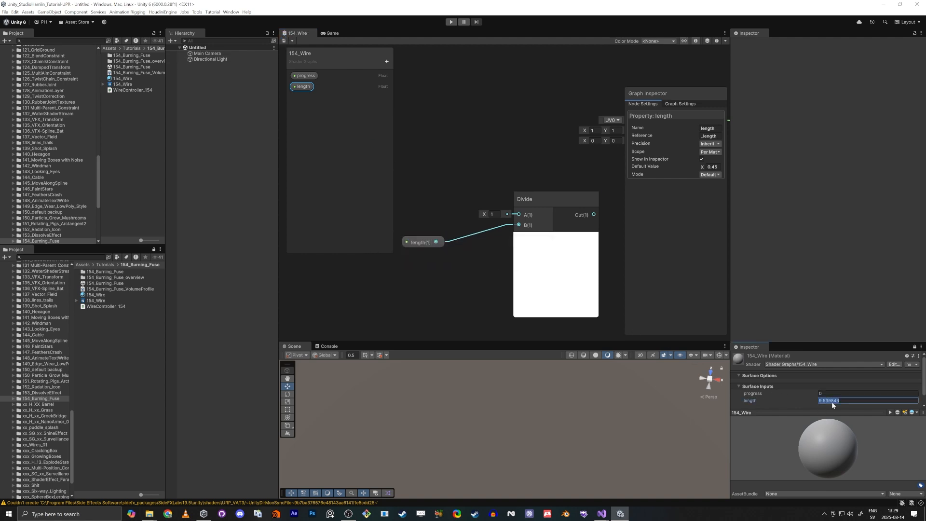
{"action": "left_click_drag", "start_coordinate": [830, 401], "coordinate": [797, 401]}
{"action": "left_click", "coordinate": [713, 167]}
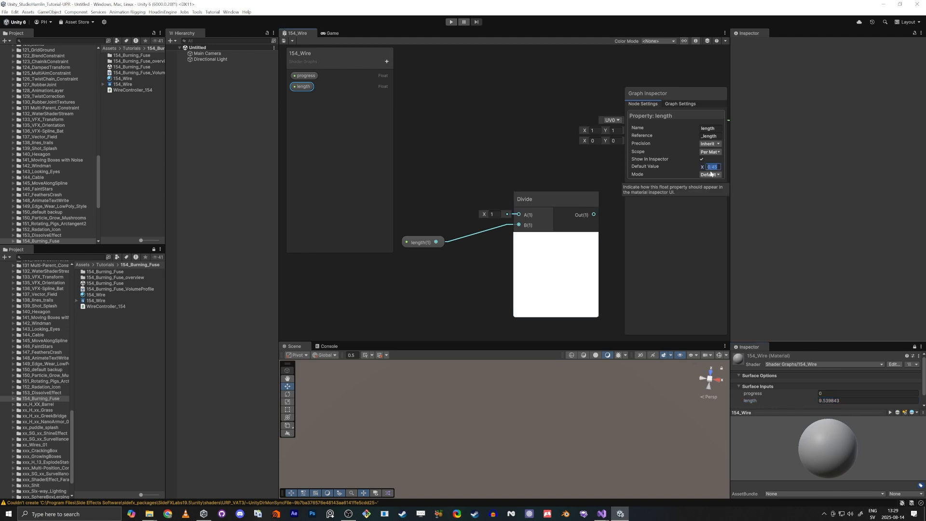
{"action": "type", "text": "4"}
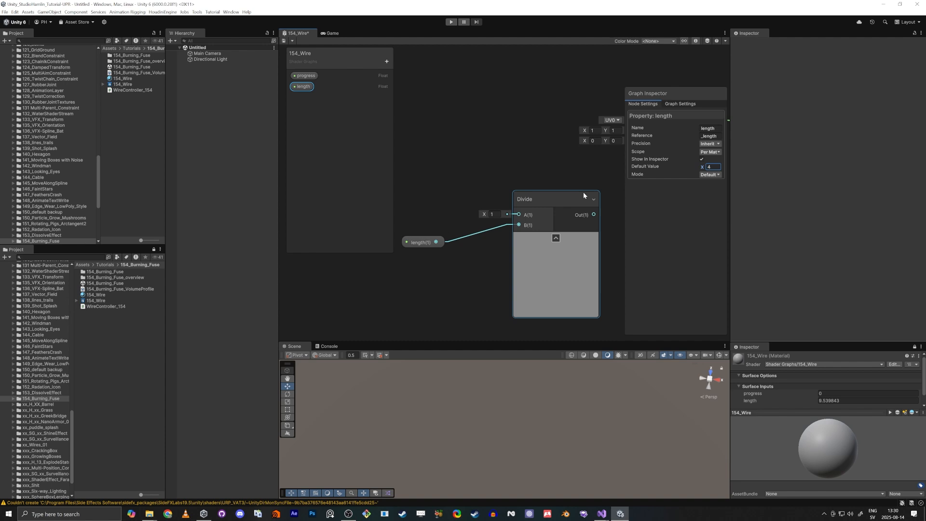
- Maximize the shader graph and move the length and Divide nodes further away from the Tiling And Offset node to make room
{"action": "scroll", "coordinate": [512, 183], "scroll_direction": "down", "scroll_amount": 3}
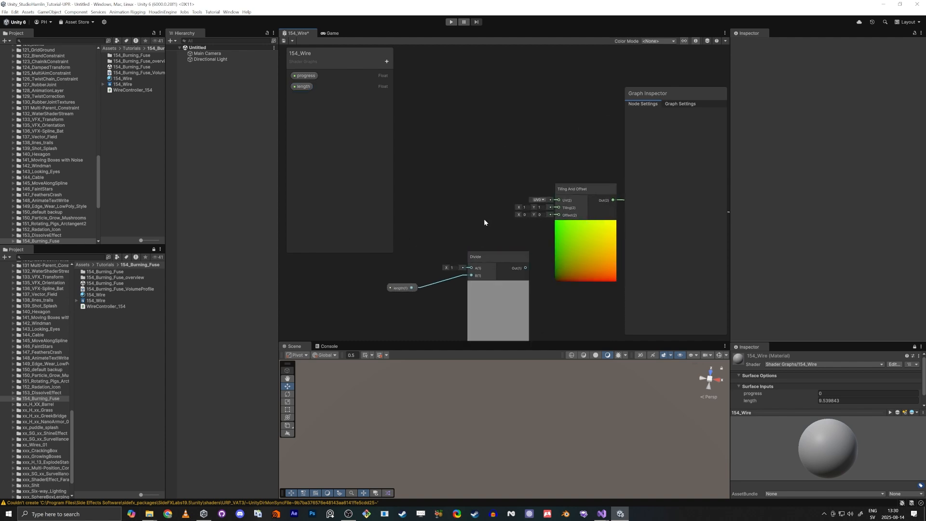
{"action": "key", "text": "shift+space"}
{"action": "left_click_drag", "start_coordinate": [297, 307], "coordinate": [453, 384]}
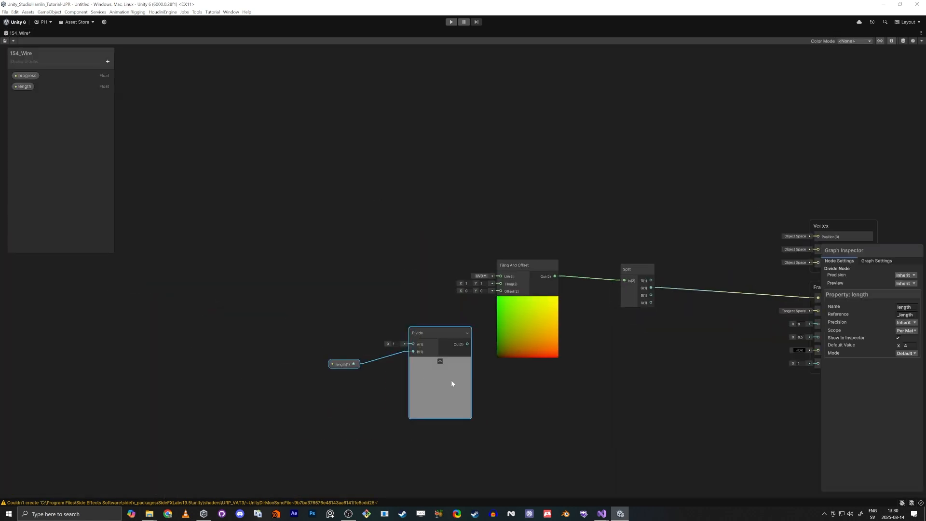
{"action": "left_click_drag", "start_coordinate": [436, 341], "coordinate": [363, 302]}
{"action": "left_click", "coordinate": [374, 280]}
{"action": "scroll", "coordinate": [376, 275], "scroll_direction": "up", "scroll_amount": 5}
{"action": "middle_click_drag", "start_coordinate": [375, 264], "coordinate": [413, 221]}
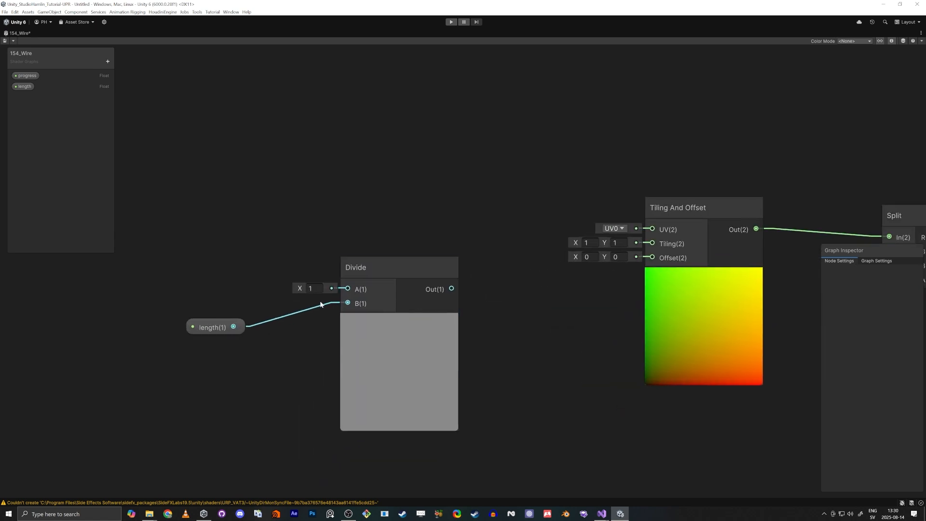
{"action": "left_click_drag", "start_coordinate": [215, 328], "coordinate": [244, 303]}
{"action": "left_click_drag", "start_coordinate": [217, 248], "coordinate": [423, 368]}
{"action": "left_click_drag", "start_coordinate": [423, 367], "coordinate": [330, 351]}
{"action": "left_click", "coordinate": [401, 337]}
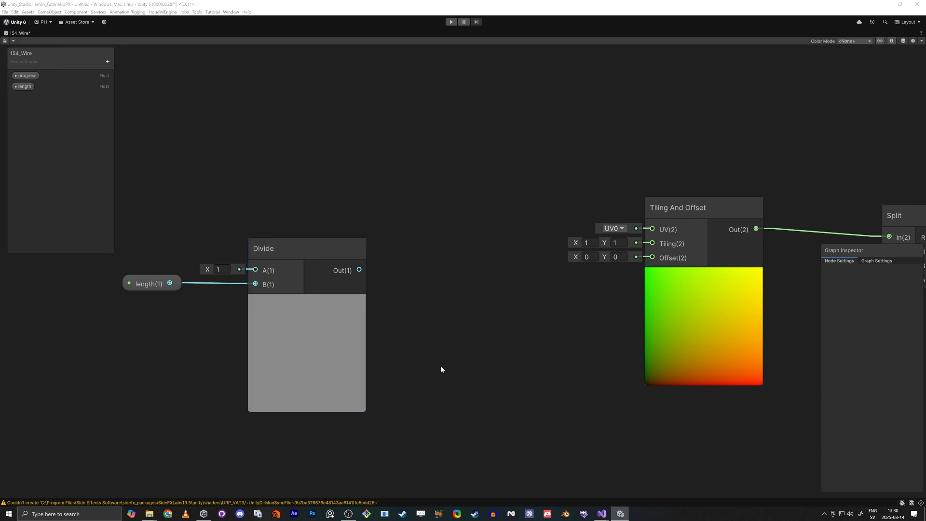
- Add a Vector 2 node and place it between the Divide node and the Tiling And Offset node
{"action": "key", "text": "space"}
{"action": "left_click", "coordinate": [383, 325]}
{"action": "key", "text": "space"}
{"action": "type", "text": "vec"}
{"action": "key", "text": "Return"}
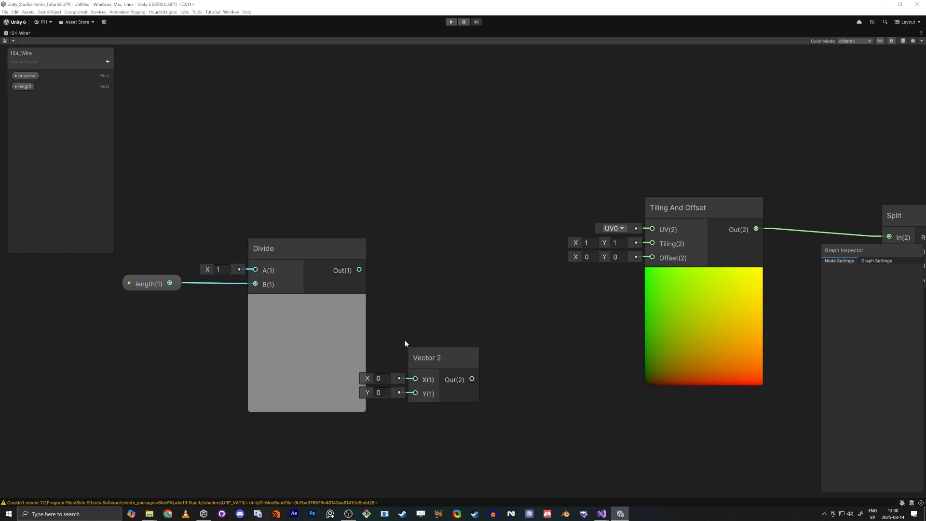
{"action": "left_click_drag", "start_coordinate": [417, 349], "coordinate": [471, 286]}
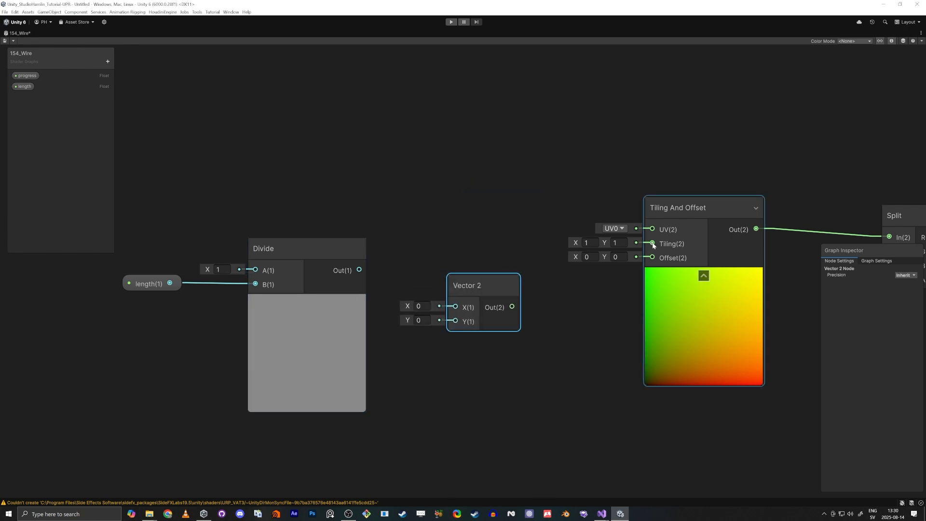
- Connect the Vector 2 output to Tiling, set its X to 1, and feed the Divide output into its Y
{"action": "left_click_drag", "start_coordinate": [653, 243], "coordinate": [511, 279]}
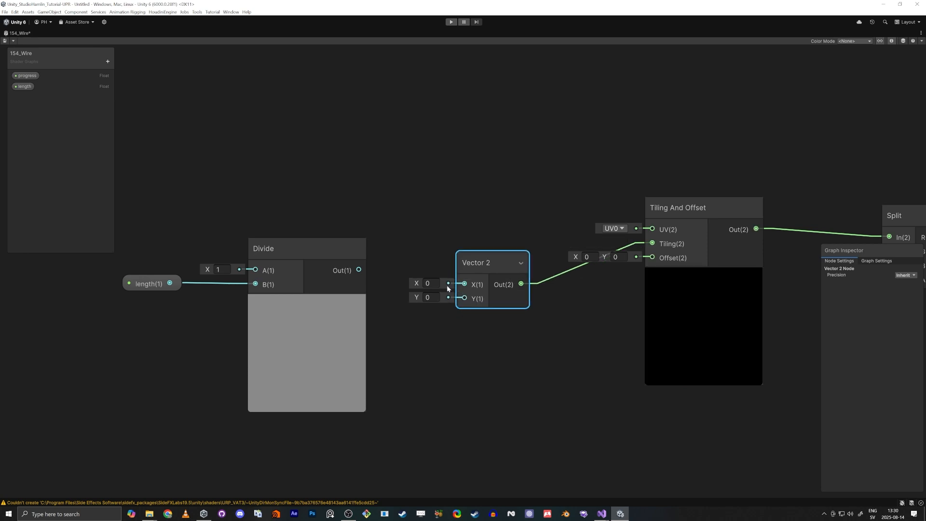
{"action": "left_click", "coordinate": [427, 283]}
{"action": "type", "text": "1"}
{"action": "key", "text": "Tab"}
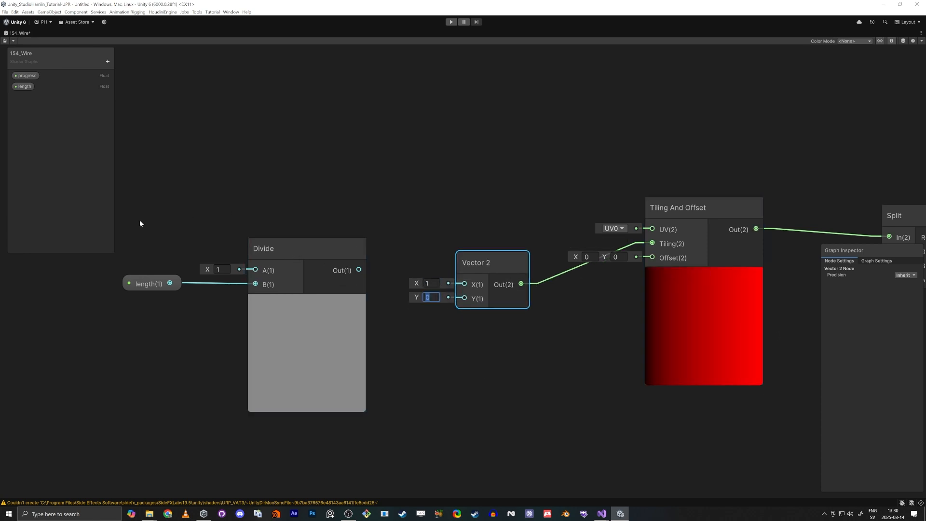
{"action": "left_click_drag", "start_coordinate": [360, 270], "coordinate": [464, 300]}
{"action": "left_click_drag", "start_coordinate": [478, 263], "coordinate": [481, 226]}
- Attach a temporary Preview node to the Split node's G output to inspect the gradient, and delete it
{"action": "middle_click_drag", "start_coordinate": [730, 331], "coordinate": [543, 287]}
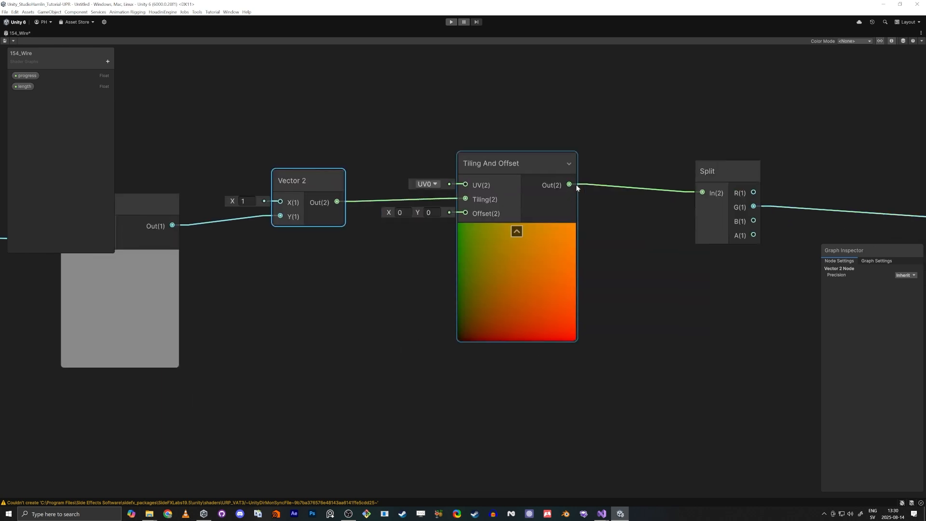
{"action": "left_click_drag", "start_coordinate": [754, 207], "coordinate": [756, 300]}
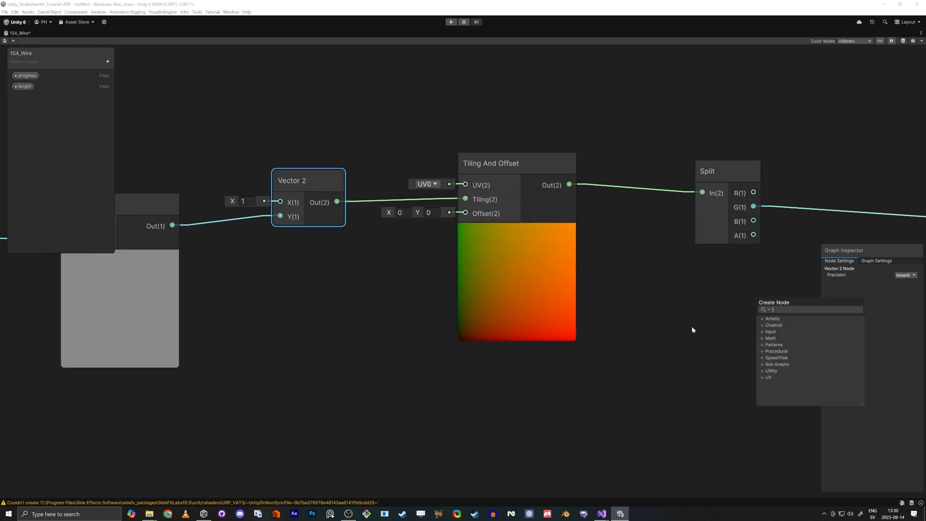
{"action": "type", "text": "pre"}
{"action": "key", "text": "Return"}
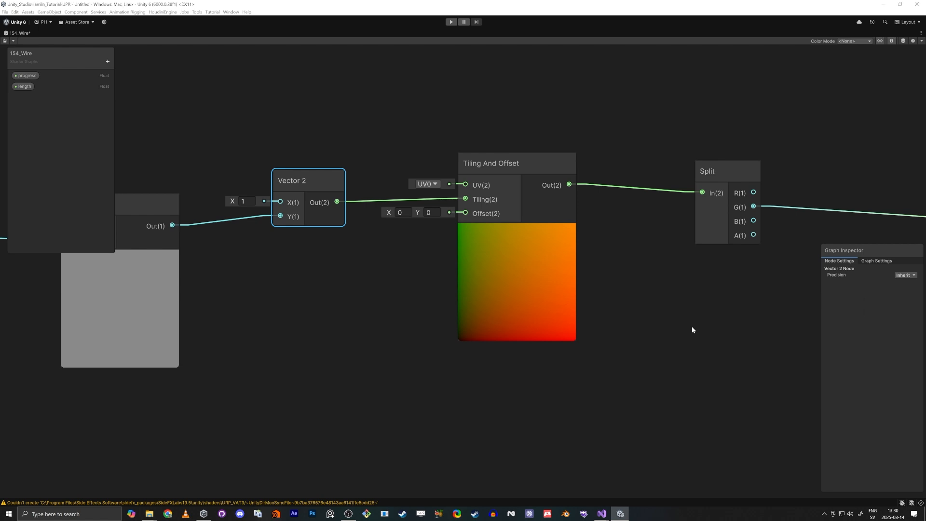
{"action": "middle_click_drag", "start_coordinate": [692, 326], "coordinate": [577, 318]}
{"action": "scroll", "coordinate": [577, 317], "scroll_direction": "down", "scroll_amount": 2}
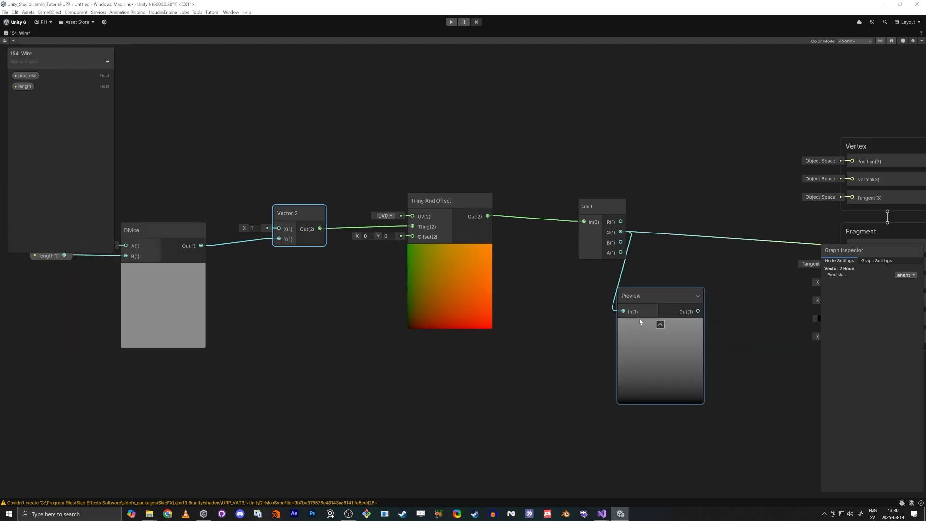
{"action": "middle_click_drag", "start_coordinate": [110, 317], "coordinate": [178, 344]}
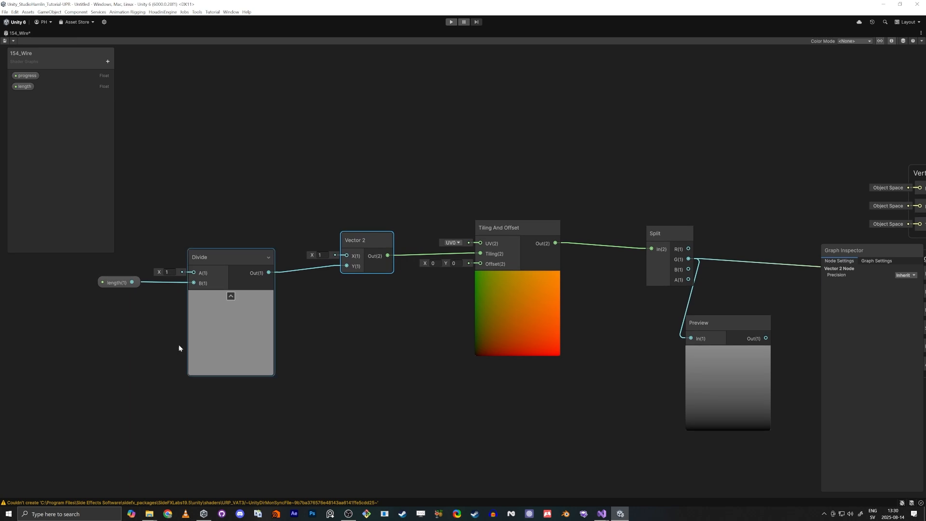
{"action": "left_click_drag", "start_coordinate": [631, 407], "coordinate": [723, 335]}
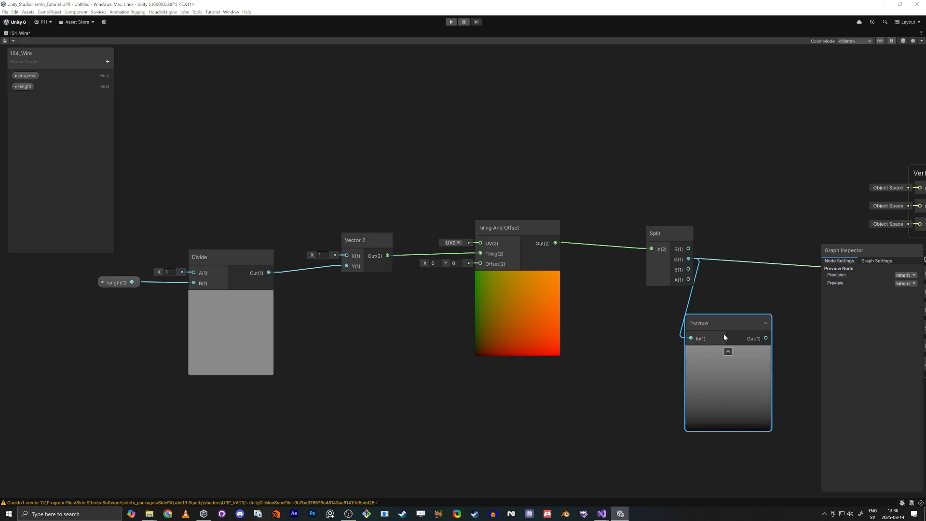
{"action": "key", "text": "Delete"}
- Check the length property's settings and examine the wire in the 154_Burning_Fuse scene
{"action": "middle_click_drag", "start_coordinate": [705, 387], "coordinate": [640, 413]}
{"action": "scroll", "coordinate": [640, 413], "scroll_direction": "down", "scroll_amount": 2}
{"action": "scroll", "coordinate": [639, 413], "scroll_direction": "down", "scroll_amount": 1}
{"action": "middle_click_drag", "start_coordinate": [607, 376], "coordinate": [592, 345]}
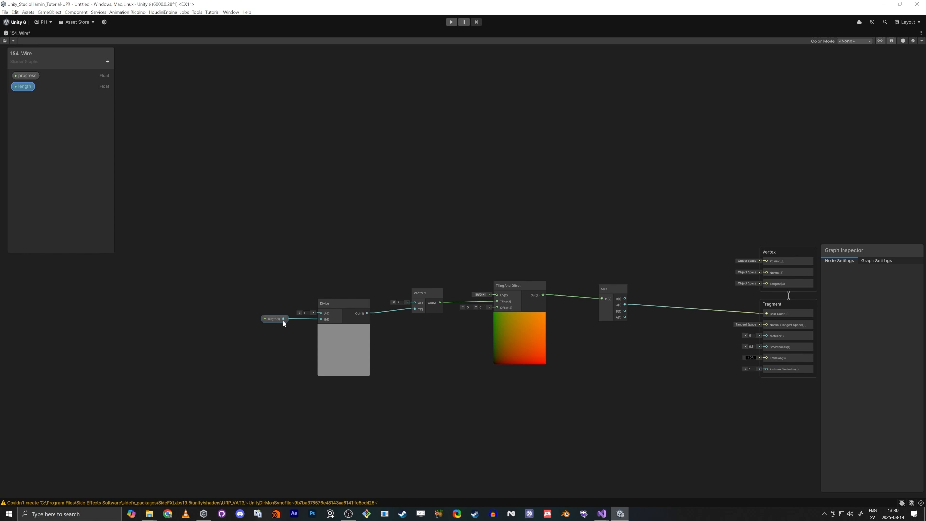
{"action": "left_click", "coordinate": [24, 87]}
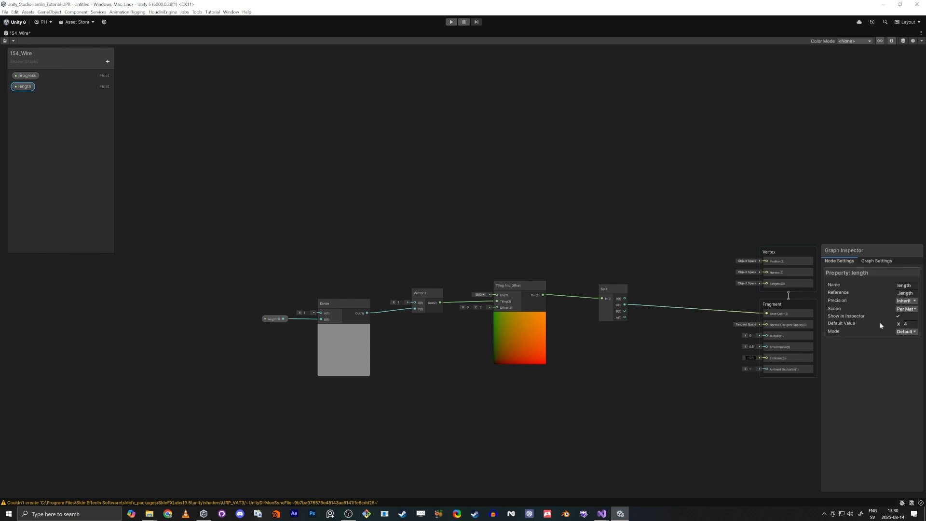
{"action": "key", "text": "shift+space"}
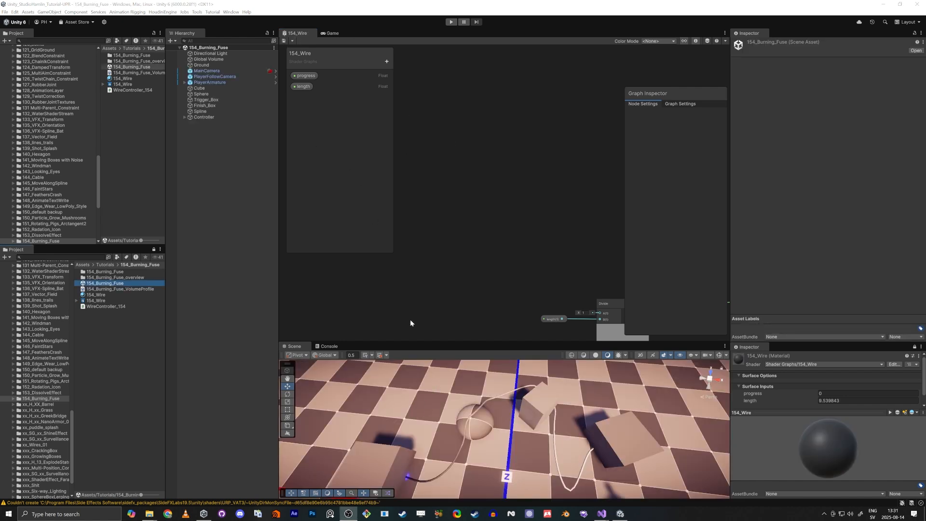
{"action": "right_click_drag", "start_coordinate": [451, 459], "coordinate": [409, 458]}
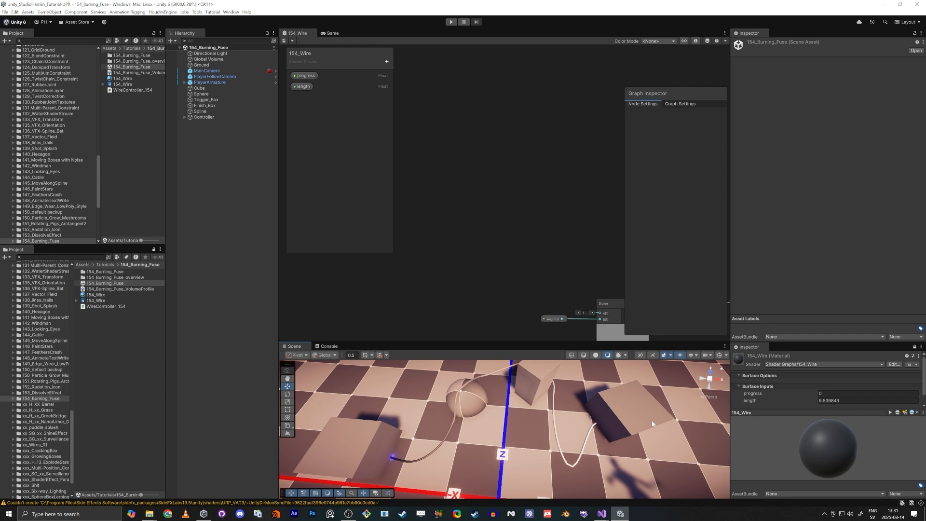
- Delete the connection between the Vector 2 output and the Tiling input, and save the shader graph to compare the wire
{"action": "middle_click_drag", "start_coordinate": [537, 316], "coordinate": [493, 217]}
{"action": "scroll", "coordinate": [493, 217], "scroll_direction": "down", "scroll_amount": 1}
{"action": "scroll", "coordinate": [482, 249], "scroll_direction": "up", "scroll_amount": 1}
{"action": "middle_click_drag", "start_coordinate": [571, 232], "coordinate": [464, 263]}
{"action": "scroll", "coordinate": [525, 240], "scroll_direction": "up", "scroll_amount": 2}
{"action": "left_click_drag", "start_coordinate": [513, 237], "coordinate": [502, 238]}
{"action": "left_click_drag", "start_coordinate": [516, 203], "coordinate": [520, 242]}
{"action": "key", "text": "Delete"}
{"action": "left_click", "coordinate": [284, 41]}
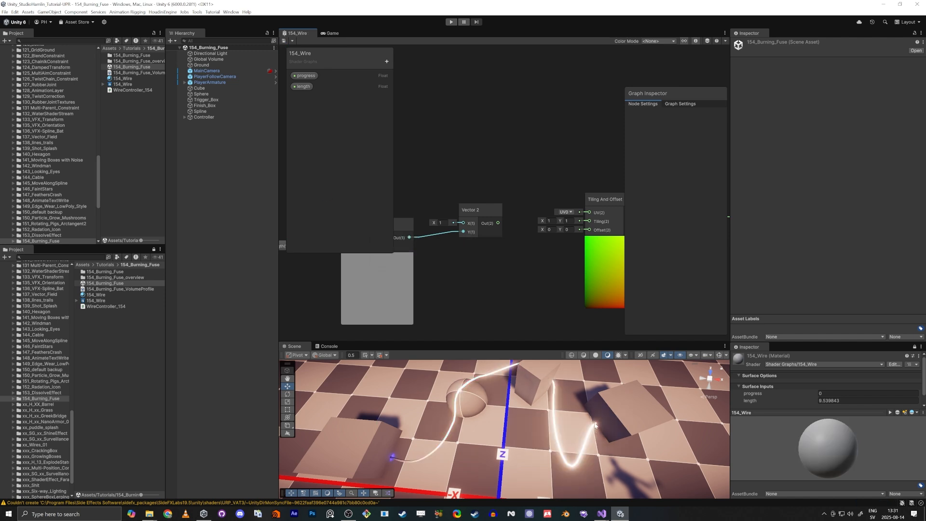
- Reconnect the Vector 2 output to the Tiling input of Tiling And Offset and save the shader graph
{"action": "left_click_drag", "start_coordinate": [589, 221], "coordinate": [499, 223]}
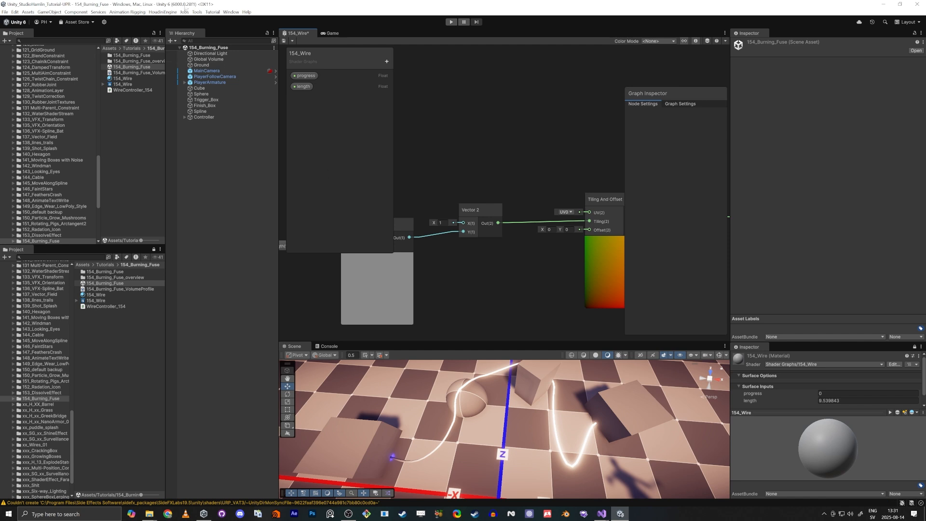
{"action": "left_click", "coordinate": [284, 41]}
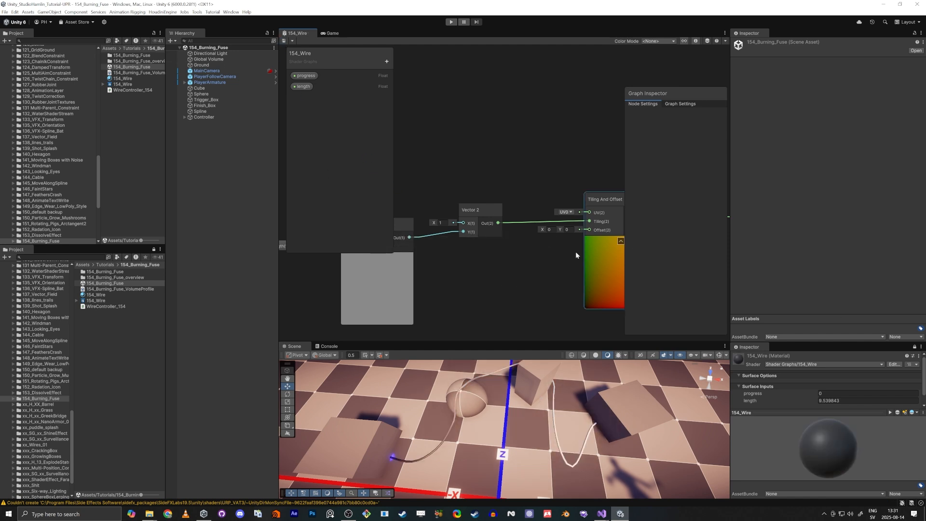
- Collapse the Divide node's preview and move the Split, length, Divide and Vector 2 nodes closer to the Tiling And Offset node
{"action": "key", "text": "shift+space"}
{"action": "middle_click_drag", "start_coordinate": [423, 342], "coordinate": [538, 327]}
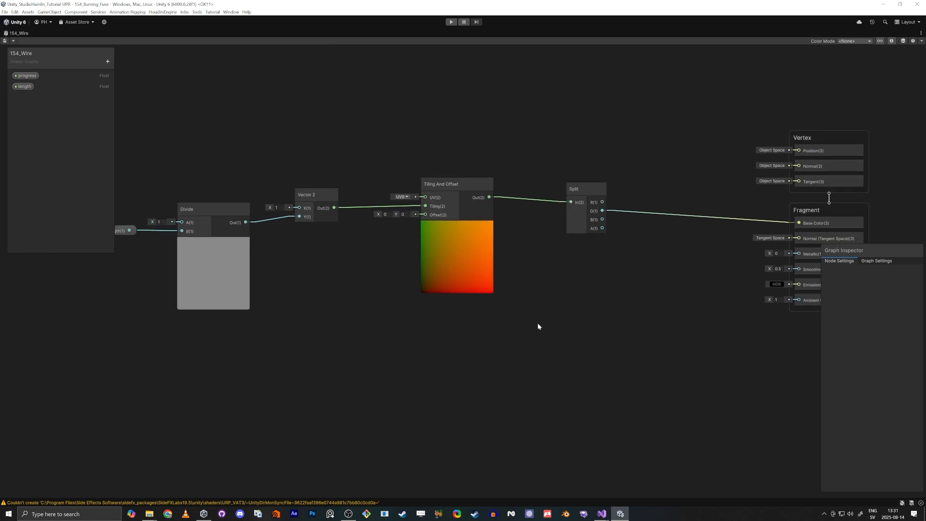
{"action": "scroll", "coordinate": [582, 348], "scroll_direction": "down", "scroll_amount": 5}
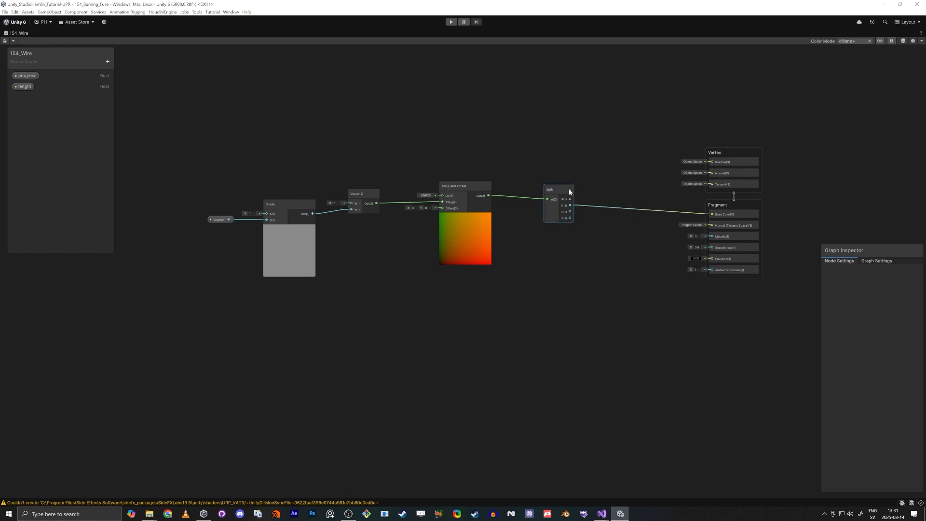
{"action": "left_click_drag", "start_coordinate": [559, 191], "coordinate": [525, 187]}
{"action": "left_click", "coordinate": [225, 172]}
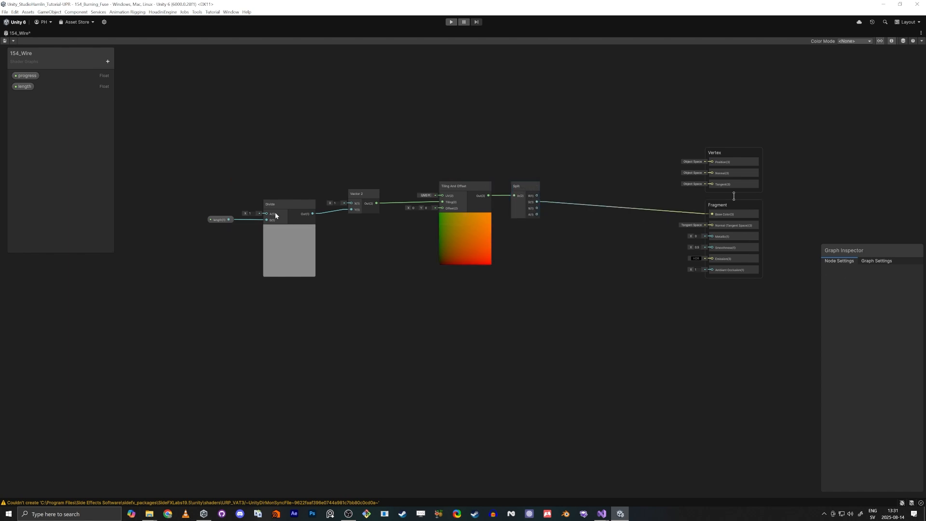
{"action": "left_click", "coordinate": [289, 227]}
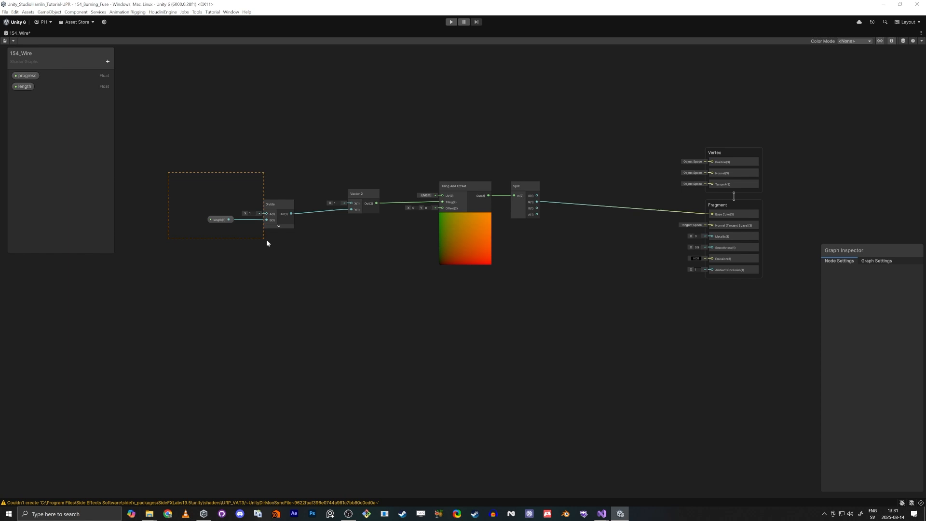
{"action": "left_click_drag", "start_coordinate": [275, 206], "coordinate": [299, 202]}
{"action": "left_click", "coordinate": [230, 150]}
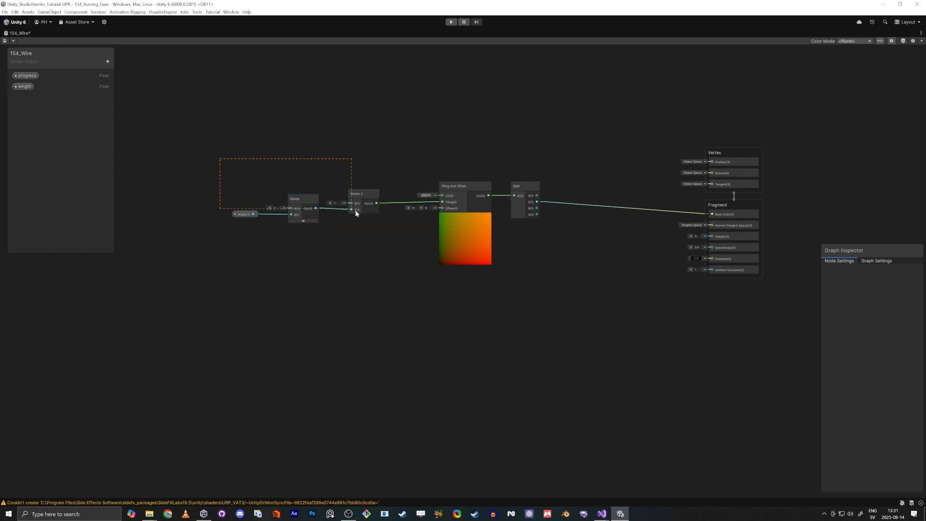
{"action": "left_click_drag", "start_coordinate": [355, 211], "coordinate": [391, 194]}
{"action": "scroll", "coordinate": [372, 216], "scroll_direction": "up", "scroll_amount": 3}
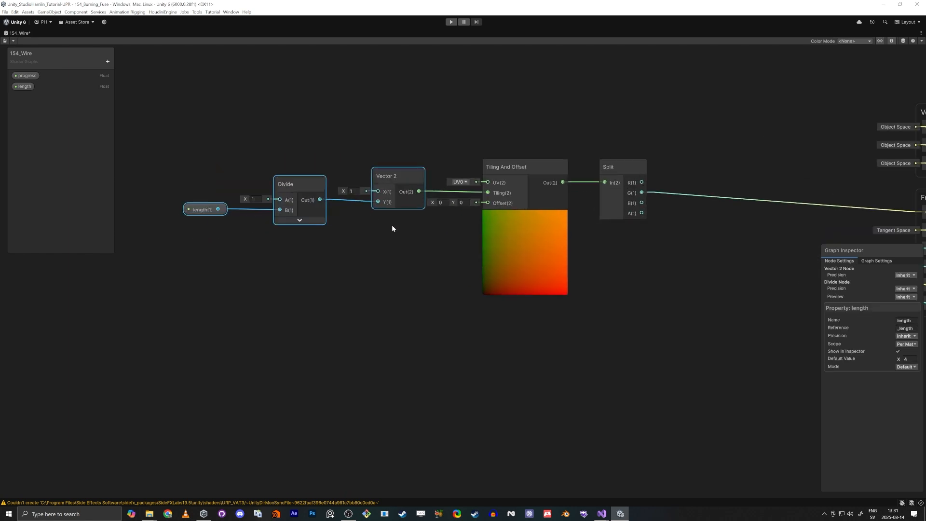
- Select the whole chain from the length node to the Split node and move it upward in the graph
{"action": "middle_click_drag", "start_coordinate": [392, 228], "coordinate": [428, 309]}
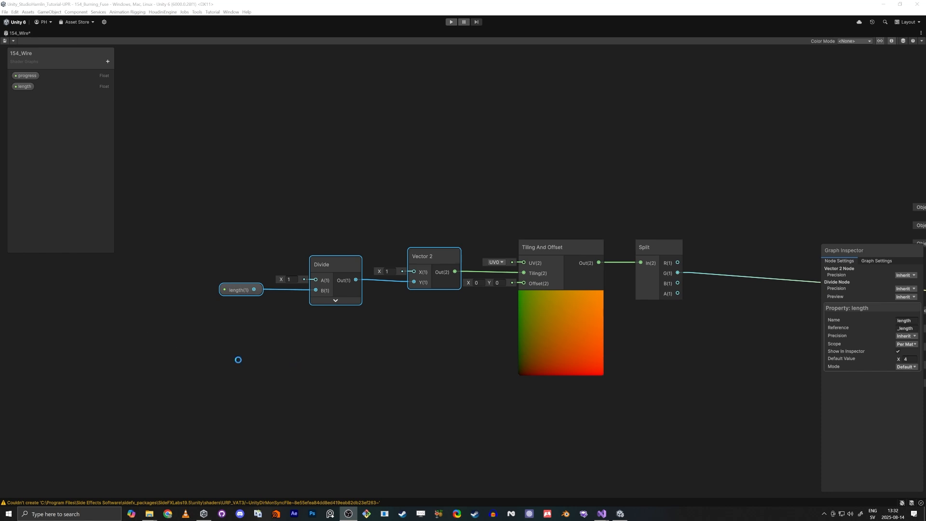
{"action": "scroll", "coordinate": [238, 360], "scroll_direction": "down", "scroll_amount": 3}
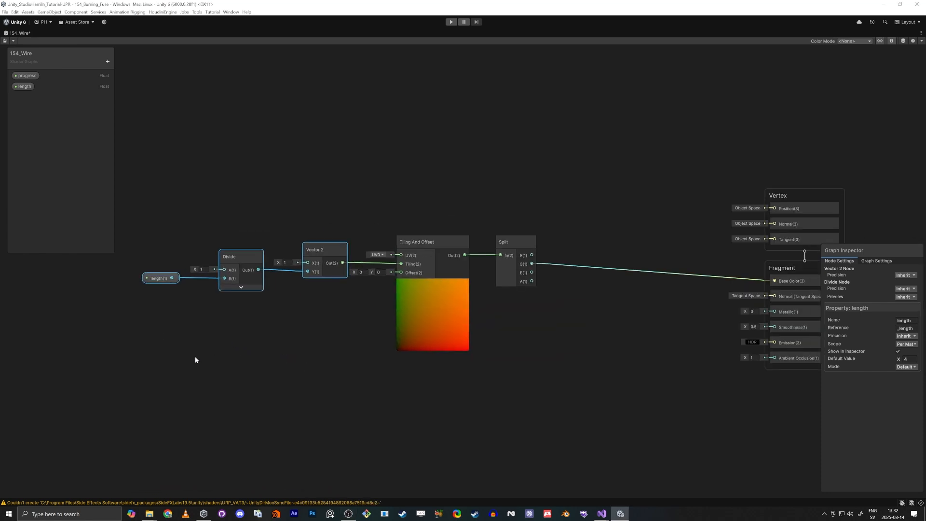
{"action": "left_click_drag", "start_coordinate": [155, 368], "coordinate": [422, 238]}
{"action": "left_click_drag", "start_coordinate": [143, 184], "coordinate": [539, 406]}
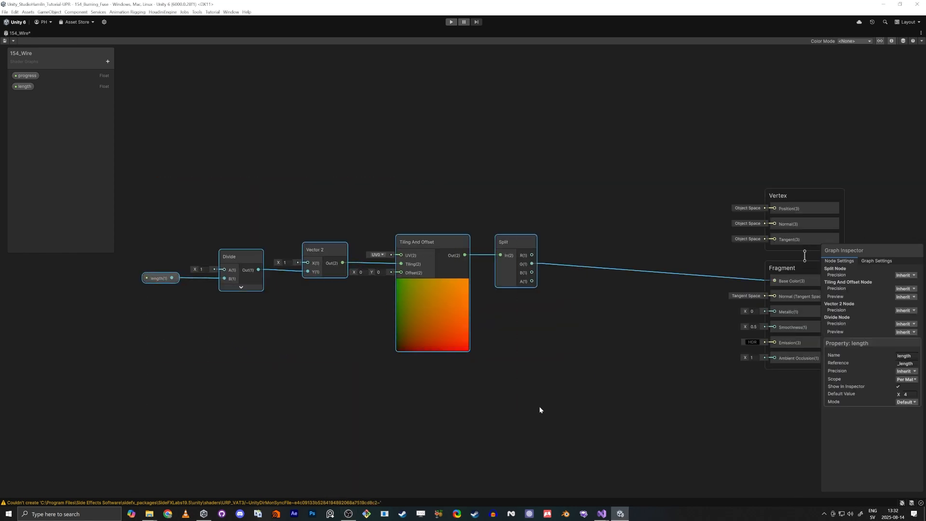
{"action": "left_click_drag", "start_coordinate": [443, 332], "coordinate": [439, 286]}
{"action": "left_click", "coordinate": [84, 228]}
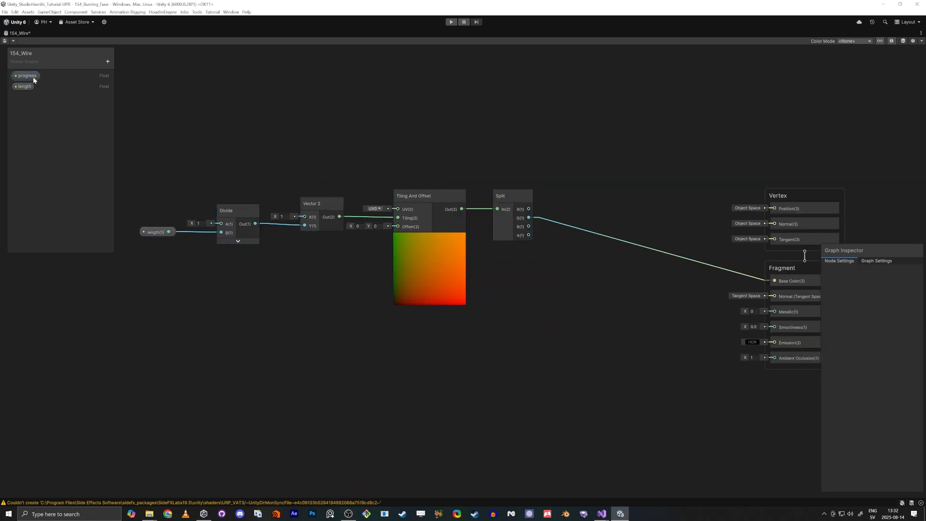
- Add the progress property to the graph as a node and place it below the Tiling And Offset node
{"action": "left_click_drag", "start_coordinate": [31, 76], "coordinate": [466, 371]}
{"action": "scroll", "coordinate": [487, 396], "scroll_direction": "up", "scroll_amount": 5}
{"action": "scroll", "coordinate": [451, 351], "scroll_direction": "down", "scroll_amount": 2}
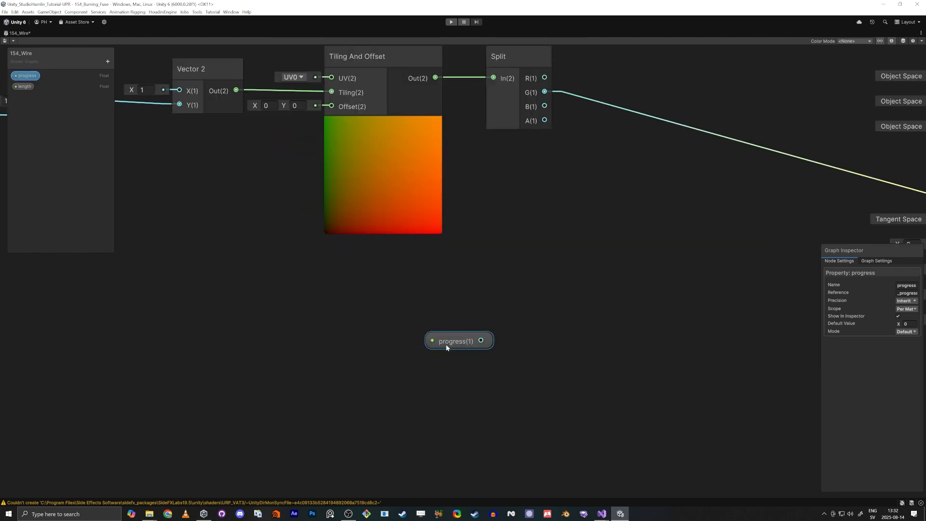
{"action": "middle_click_drag", "start_coordinate": [520, 358], "coordinate": [433, 360]}
{"action": "scroll", "coordinate": [433, 361], "scroll_direction": "down", "scroll_amount": 1}
{"action": "scroll", "coordinate": [433, 362], "scroll_direction": "down", "scroll_amount": 1}
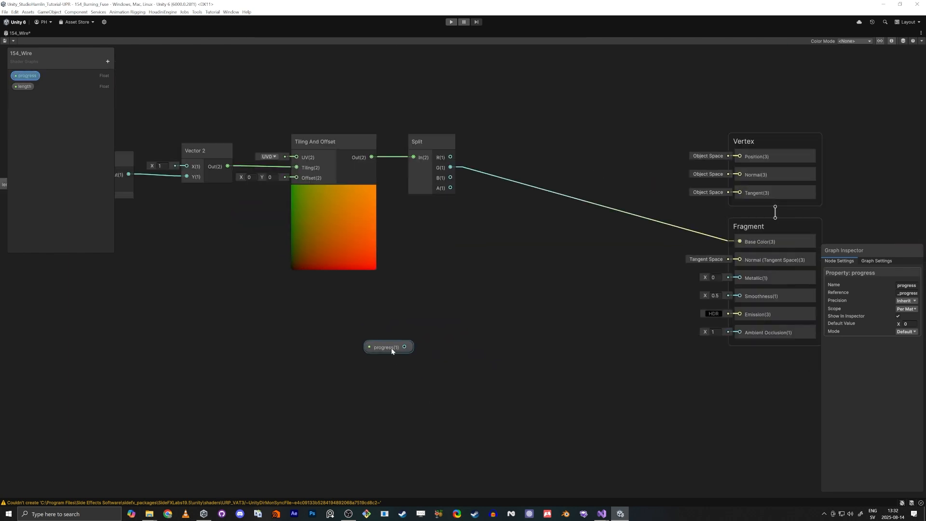
{"action": "left_click_drag", "start_coordinate": [393, 351], "coordinate": [341, 351]}
{"action": "left_click", "coordinate": [418, 299]}
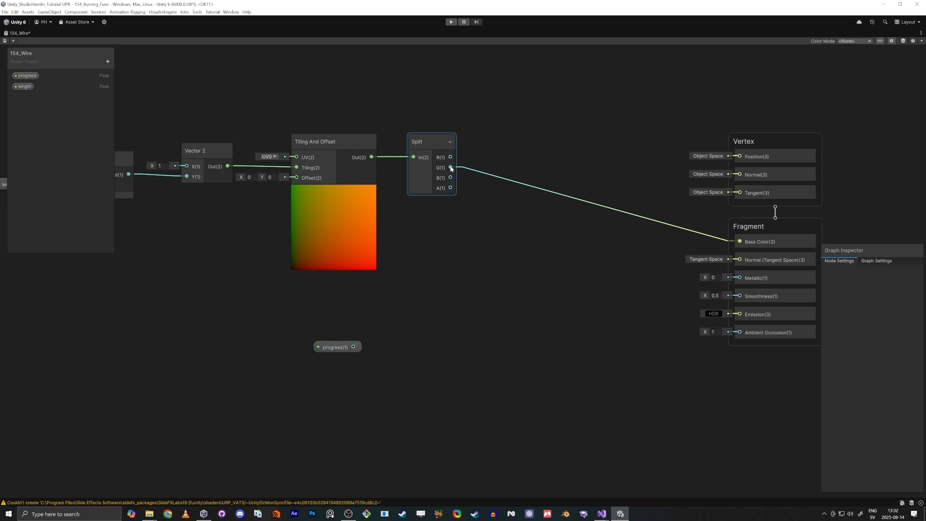
- Create a Subtract node with the Split node's G output as A and the progress property as B
{"action": "left_click_drag", "start_coordinate": [451, 167], "coordinate": [486, 289]}
{"action": "type", "text": "sub"}
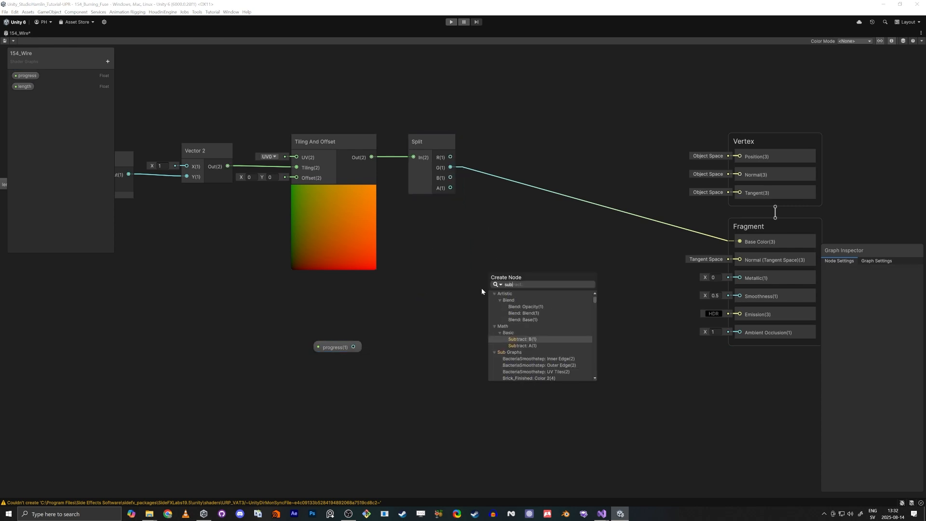
{"action": "key", "text": "Down"}
{"action": "key", "text": "Return"}
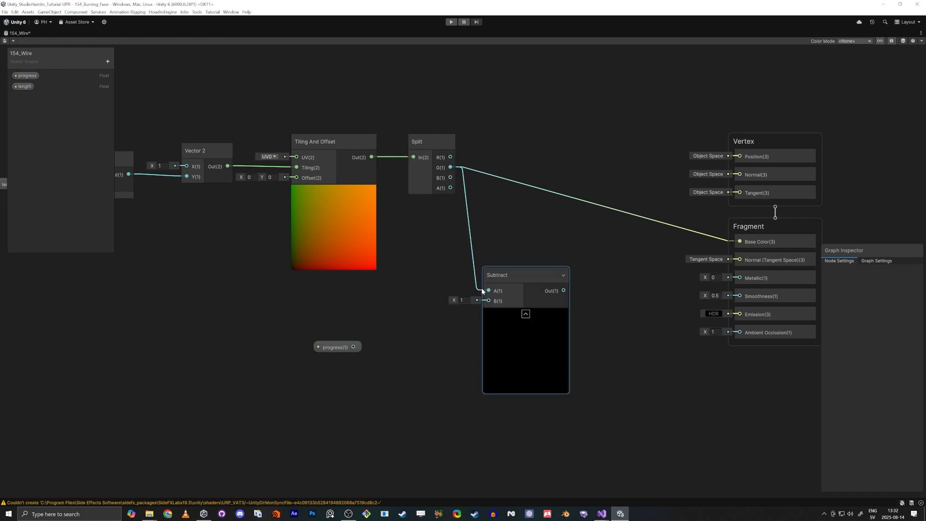
{"action": "left_click_drag", "start_coordinate": [487, 302], "coordinate": [354, 347]}
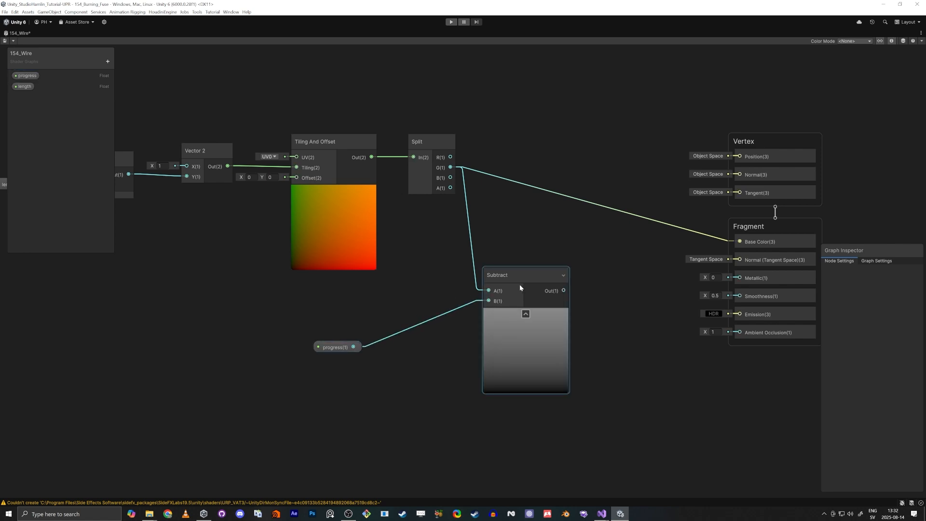
- Feed the Subtract output into a new Ceiling node and the Ceiling output into a new Saturate node
{"action": "left_click_drag", "start_coordinate": [564, 290], "coordinate": [566, 292]}
{"action": "left_click_drag", "start_coordinate": [593, 370], "coordinate": [594, 369]}
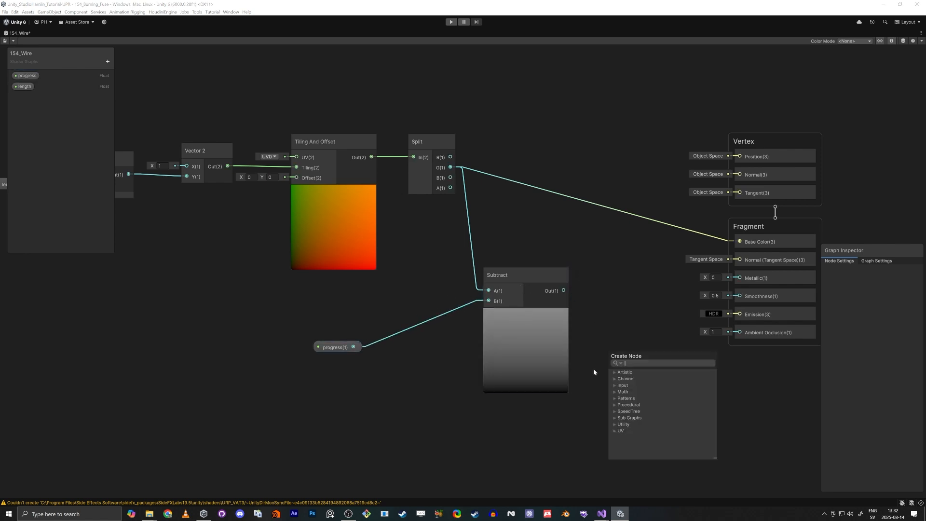
{"action": "type", "text": "ceil"}
{"action": "key", "text": "Return"}
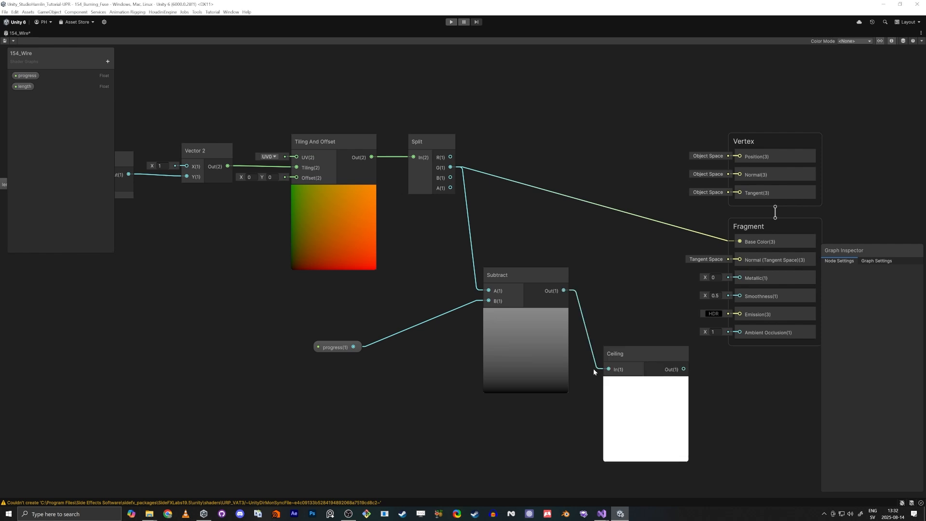
{"action": "left_click_drag", "start_coordinate": [684, 369], "coordinate": [756, 387]}
{"action": "type", "text": "sat"}
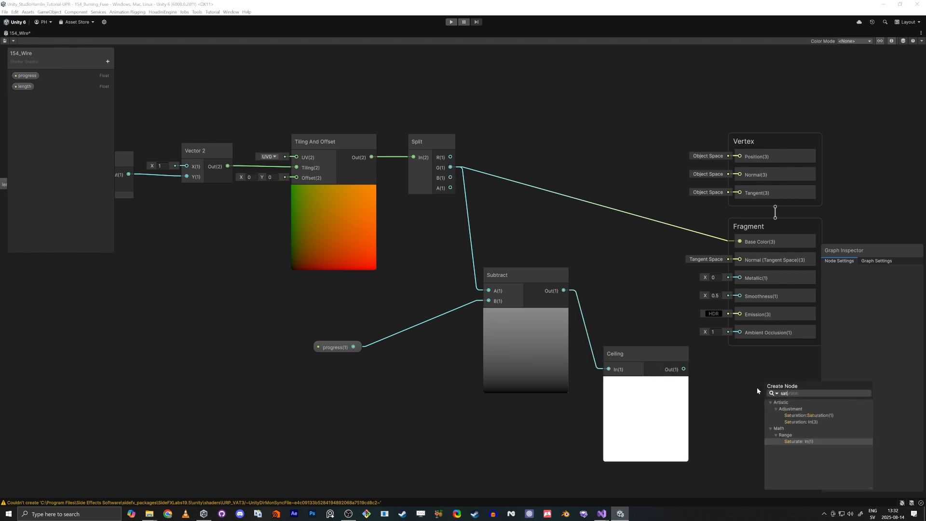
{"action": "key", "text": "Return"}
- Collapse the previews of the Subtract, Ceiling and Saturate nodes and line up Ceiling and Saturate beside Subtract
{"action": "left_click", "coordinate": [524, 313]}
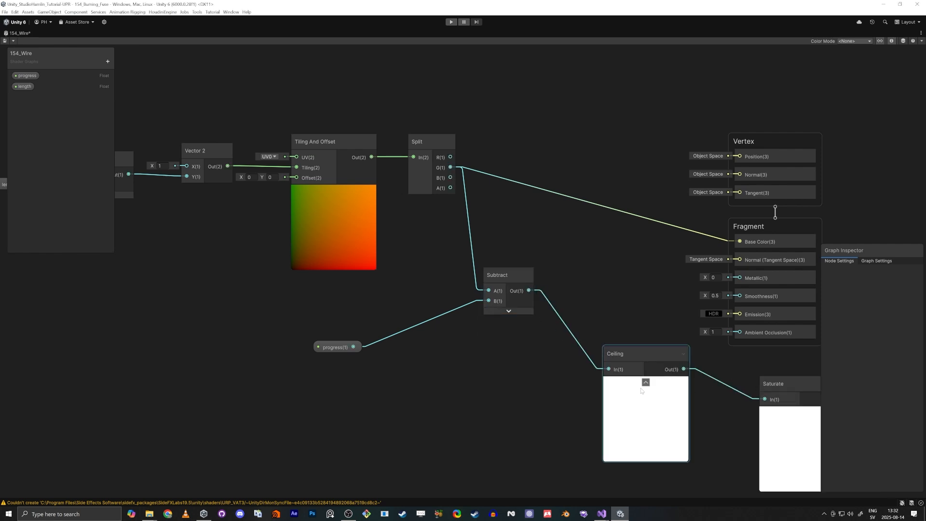
{"action": "left_click", "coordinate": [646, 381]}
{"action": "left_click", "coordinate": [797, 411]}
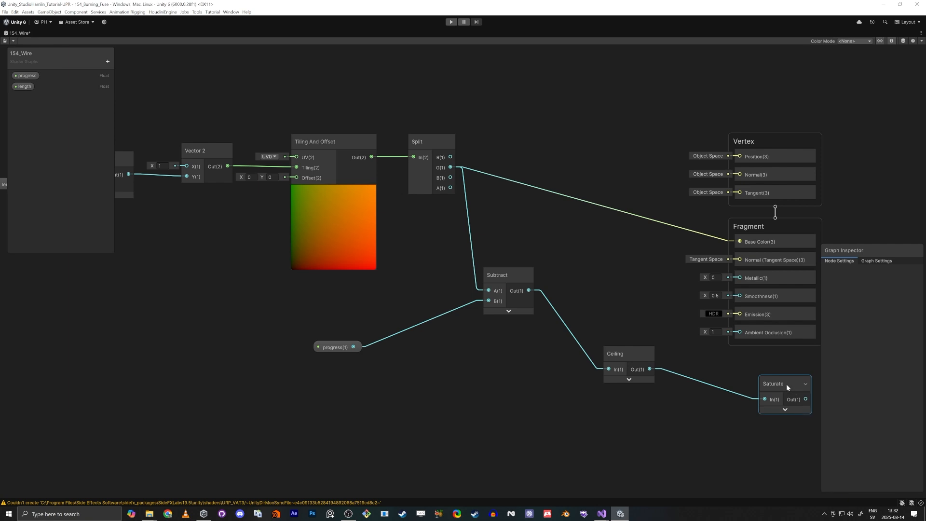
{"action": "left_click_drag", "start_coordinate": [787, 384], "coordinate": [691, 356]}
{"action": "left_click_drag", "start_coordinate": [592, 321], "coordinate": [620, 279]}
{"action": "middle_click_drag", "start_coordinate": [577, 248], "coordinate": [482, 258]}
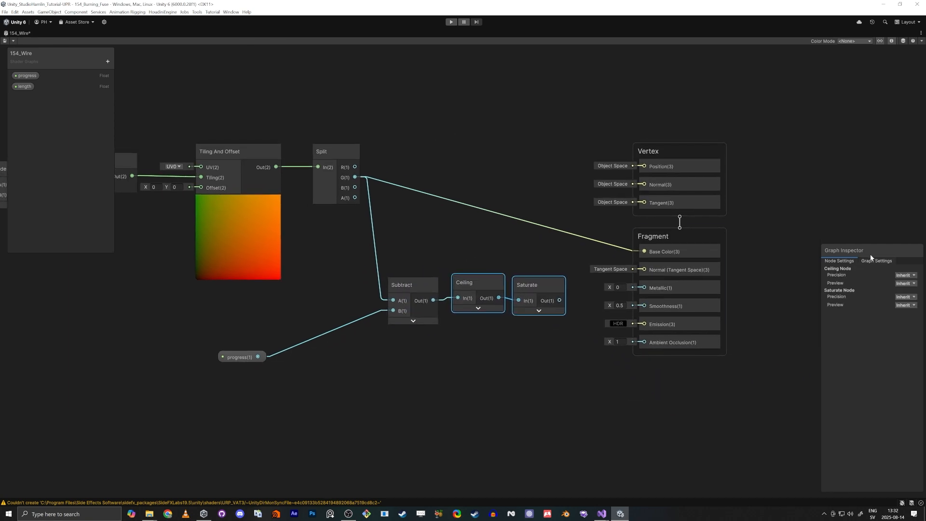
- Move the Graph Inspector higher and enable Alpha Clipping in the graph settings
{"action": "left_click", "coordinate": [904, 42]}
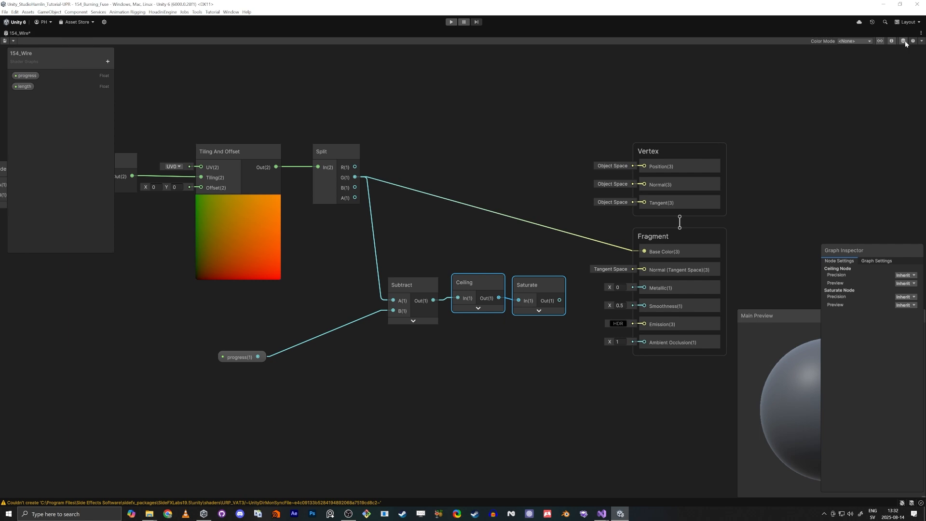
{"action": "left_click", "coordinate": [903, 42]}
{"action": "left_click_drag", "start_coordinate": [882, 247], "coordinate": [882, 65]}
{"action": "left_click", "coordinate": [882, 80]}
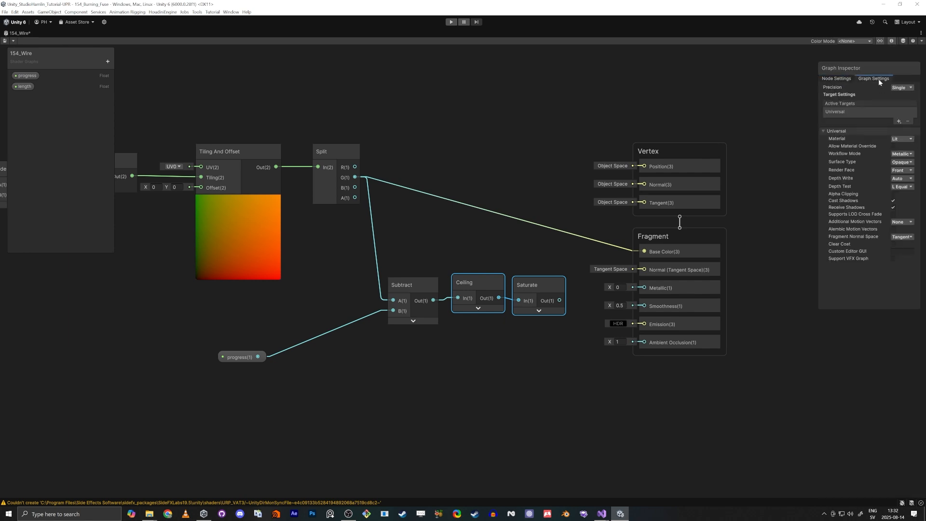
{"action": "left_click", "coordinate": [893, 194]}
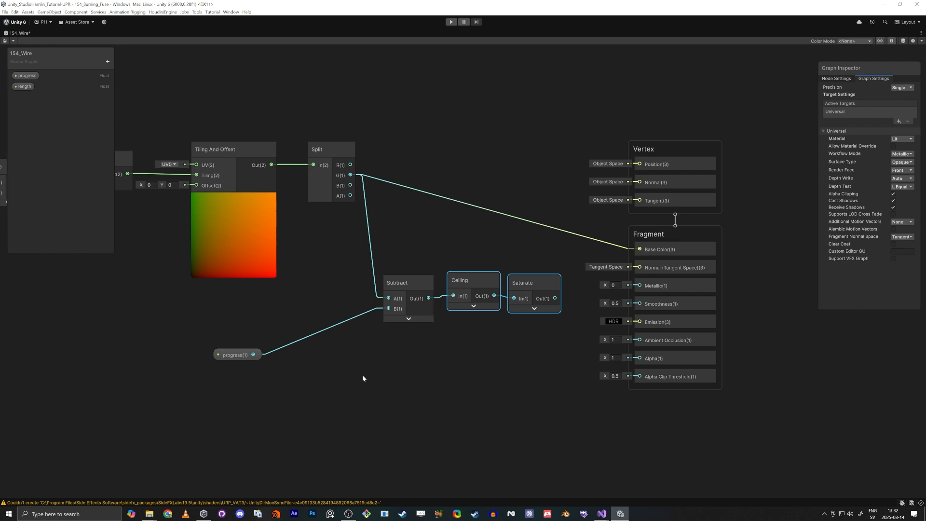
- Move the Subtract, Ceiling and Saturate nodes together lower in the graph, near the height of the progress node
{"action": "left_click_drag", "start_coordinate": [361, 373], "coordinate": [557, 279]}
{"action": "left_click_drag", "start_coordinate": [531, 283], "coordinate": [518, 307]}
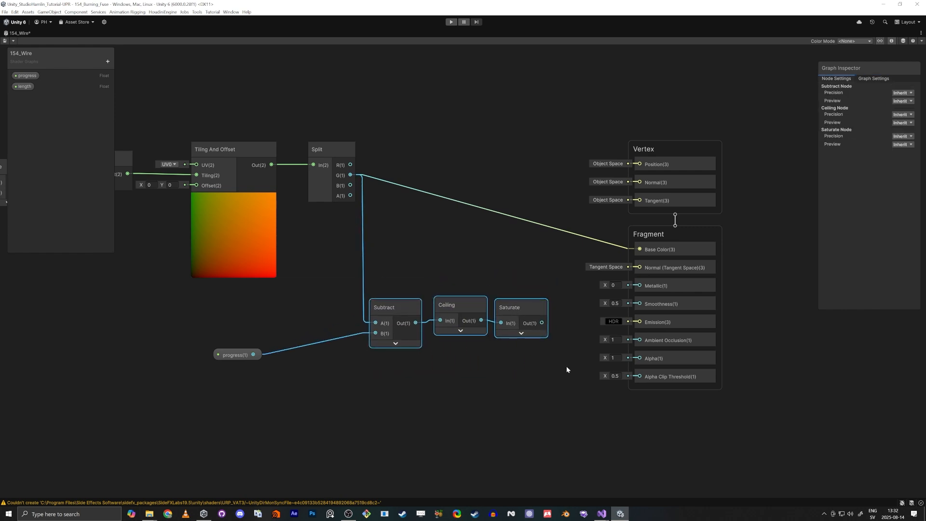
{"action": "left_click", "coordinate": [566, 366]}
- Connect the Saturate output to the fragment Alpha input and save the shader graph
{"action": "left_click_drag", "start_coordinate": [639, 358], "coordinate": [541, 323]}
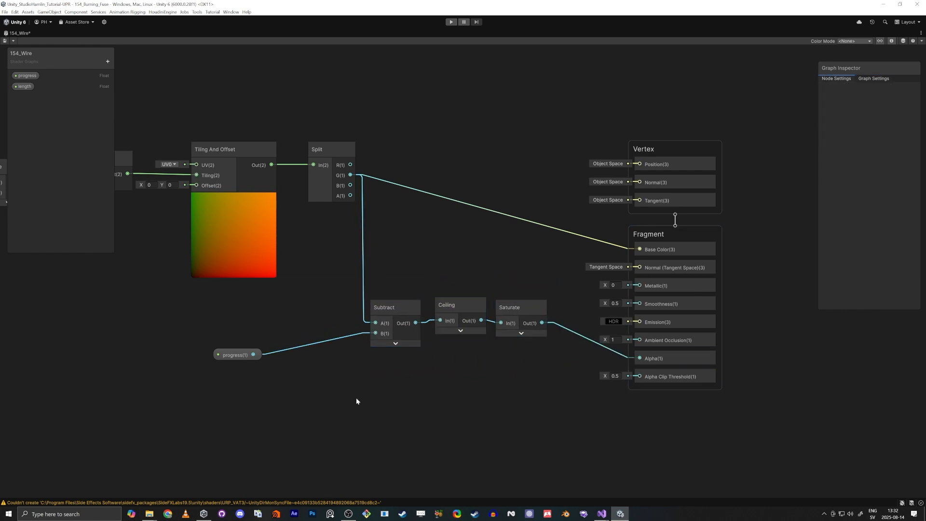
{"action": "middle_click_drag", "start_coordinate": [316, 404], "coordinate": [390, 402]}
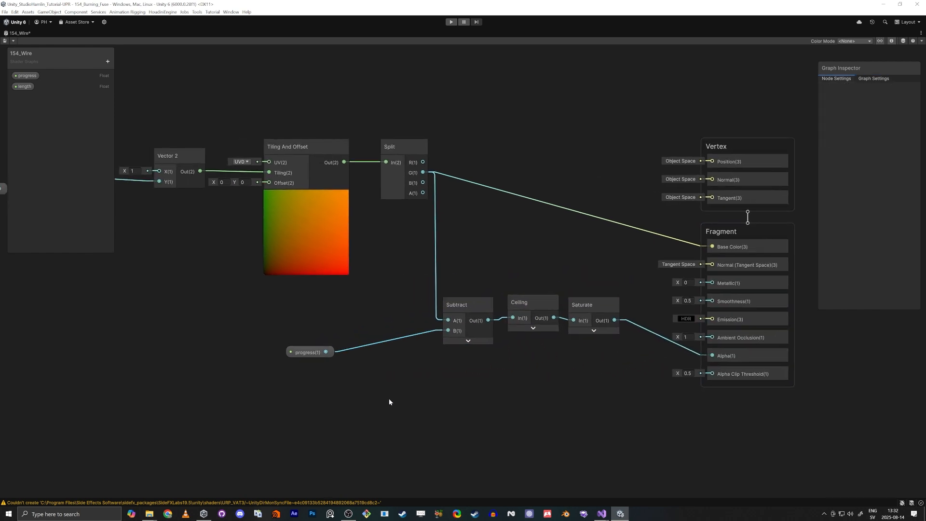
{"action": "left_click", "coordinate": [5, 41]}
{"action": "middle_click_drag", "start_coordinate": [471, 419], "coordinate": [486, 426]}
- Return to the full editor layout, select the Controller object and scrub its Spline Animate preview to check the wire
{"action": "key", "text": "shift+space"}
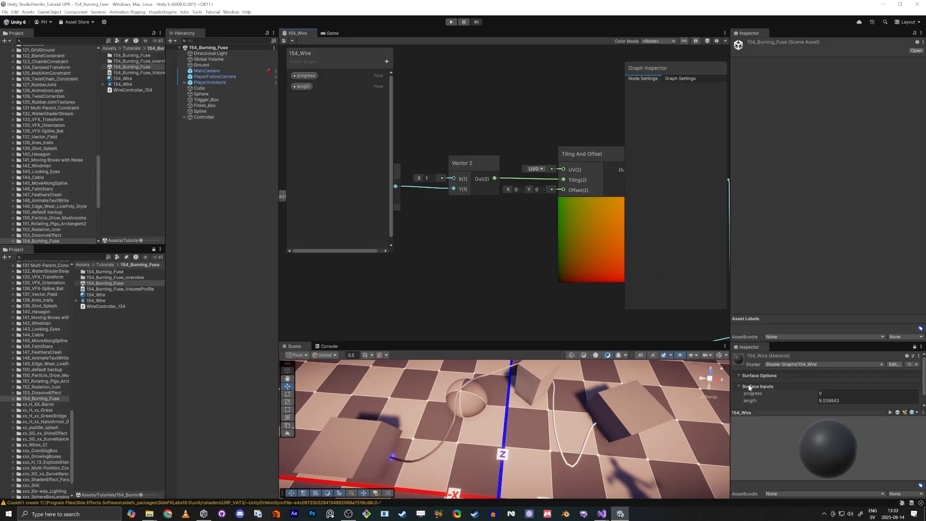
{"action": "left_click", "coordinate": [754, 394]}
{"action": "left_click", "coordinate": [212, 117]}
{"action": "left_click_drag", "start_coordinate": [745, 215], "coordinate": [806, 217]}
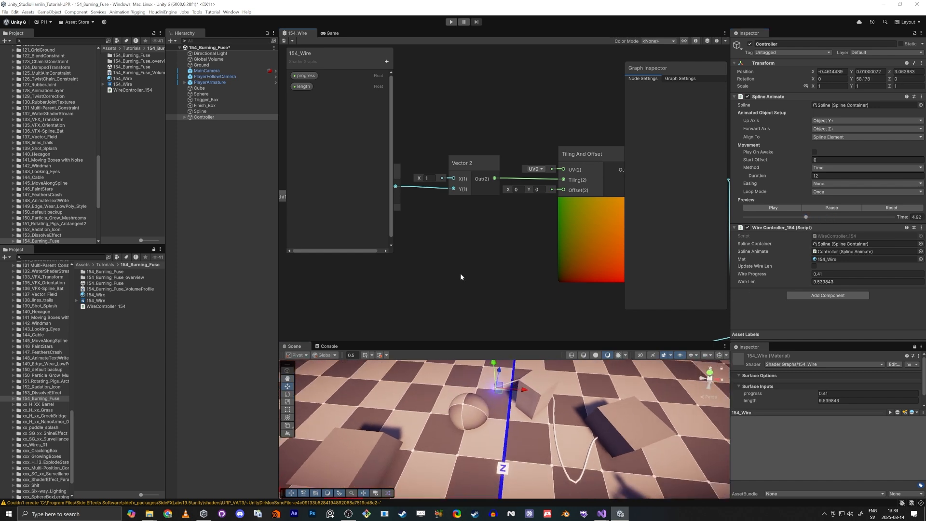
- Maximize the shader graph and add a Color property with a near-black default value (hex 171515)
{"action": "key", "text": "shift+space"}
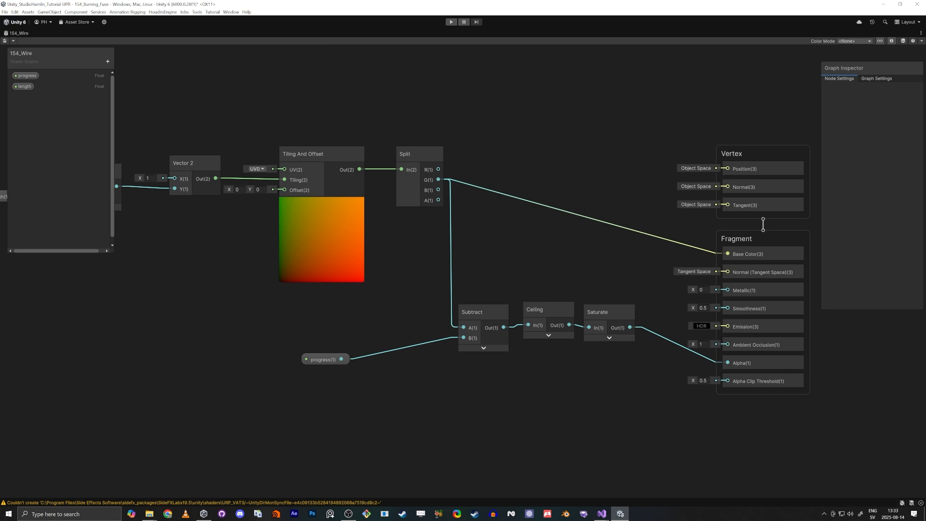
{"action": "scroll", "coordinate": [489, 407], "scroll_direction": "down", "scroll_amount": 3}
{"action": "middle_click_drag", "start_coordinate": [507, 411], "coordinate": [533, 420]}
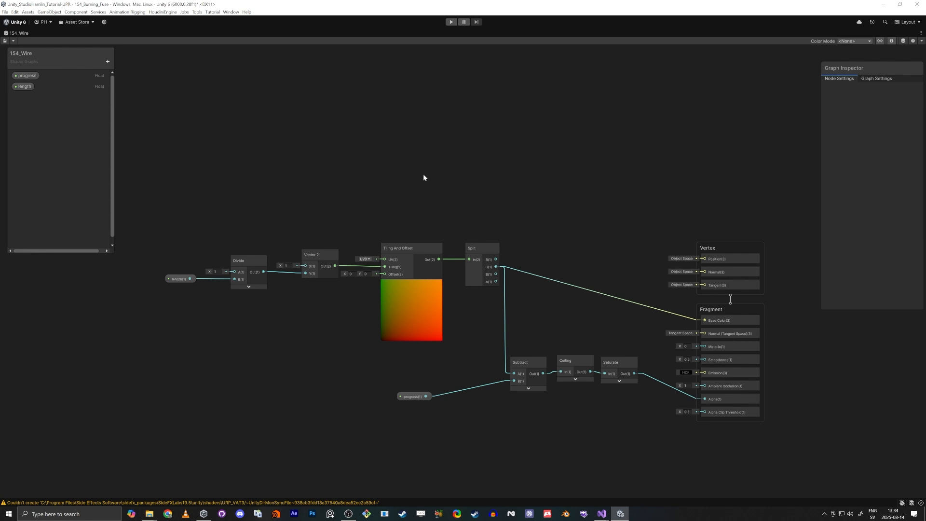
{"action": "left_click", "coordinate": [108, 62]}
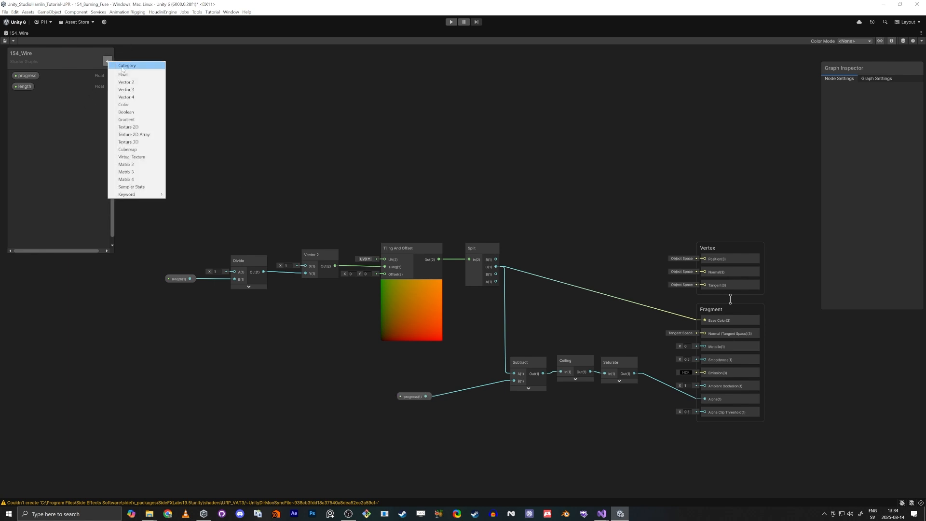
{"action": "left_click", "coordinate": [126, 104]}
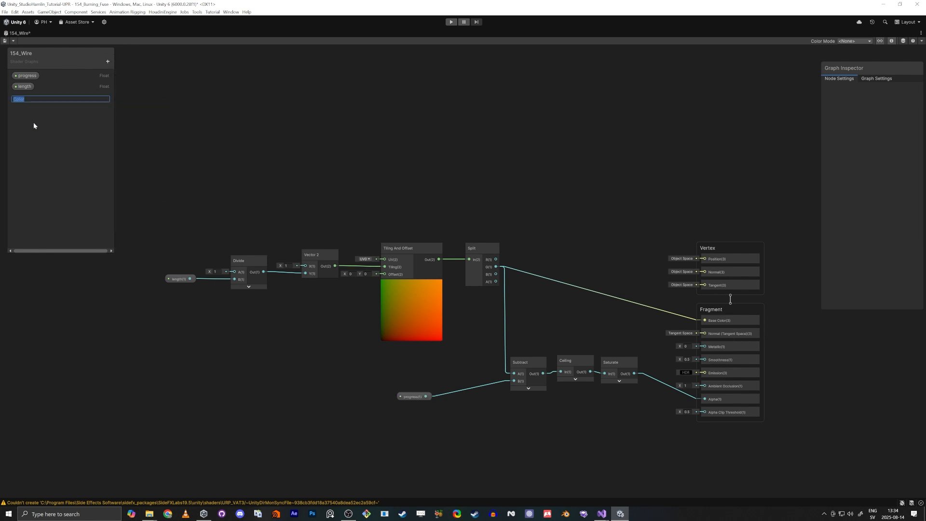
{"action": "key", "text": "Return"}
{"action": "left_click", "coordinate": [24, 97]}
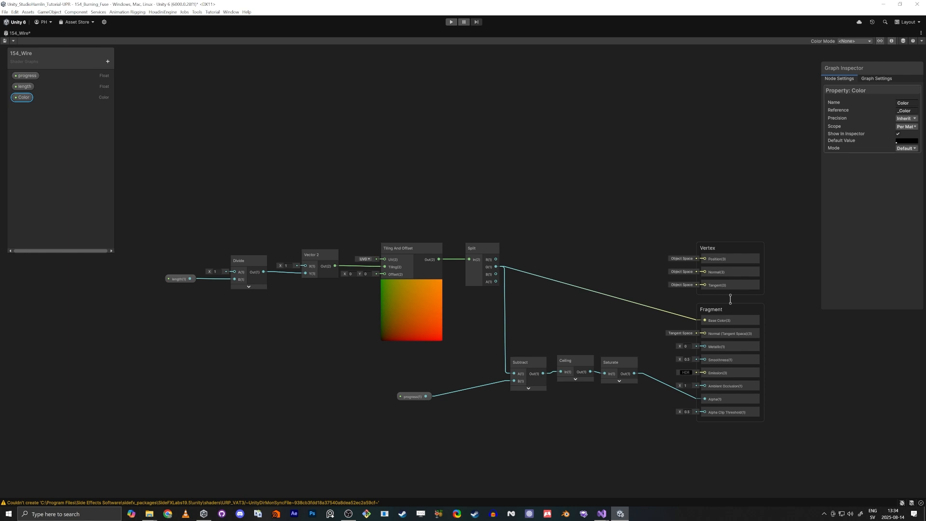
{"action": "left_click", "coordinate": [897, 142]}
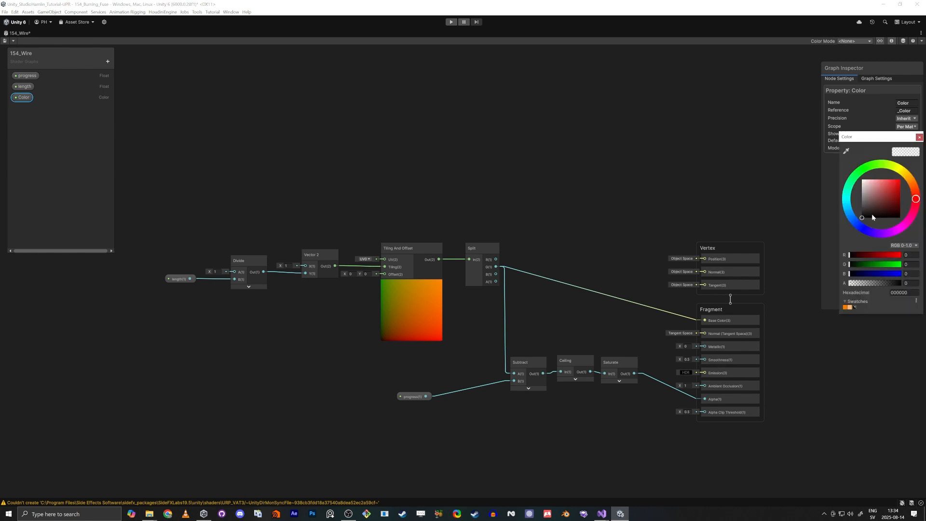
{"action": "left_click_drag", "start_coordinate": [862, 221], "coordinate": [867, 217]}
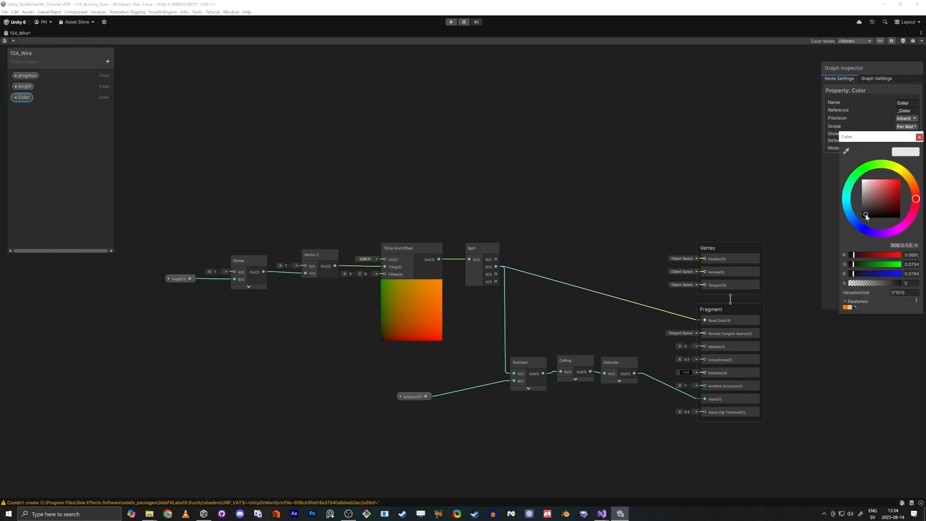
{"action": "left_click", "coordinate": [920, 138]}
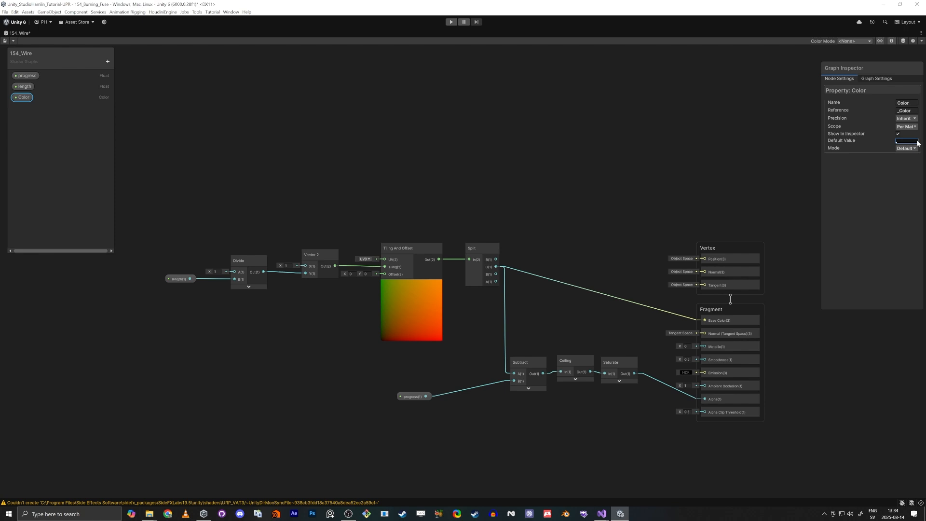
- Place the Color property in the graph beside the Fragment block and connect it to Base Color
{"action": "left_click", "coordinate": [23, 98]}
{"action": "left_click_drag", "start_coordinate": [610, 260], "coordinate": [627, 317]}
{"action": "scroll", "coordinate": [627, 317], "scroll_direction": "up", "scroll_amount": 5}
{"action": "left_click_drag", "start_coordinate": [621, 276], "coordinate": [735, 285]}
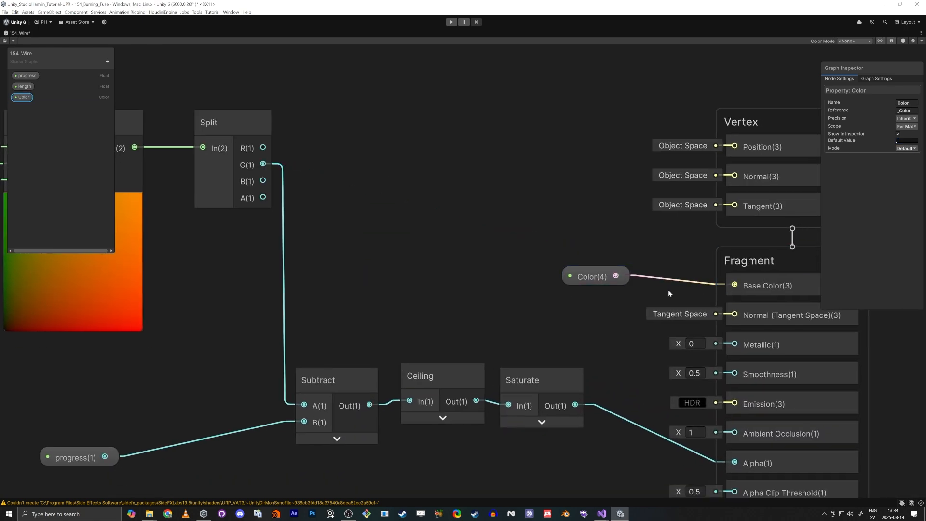
- Move the length-to-Split chain lower and the progress node closer to Subtract, and save the shader graph
{"action": "scroll", "coordinate": [496, 182], "scroll_direction": "down", "scroll_amount": 5}
{"action": "middle_click_drag", "start_coordinate": [511, 196], "coordinate": [508, 199]}
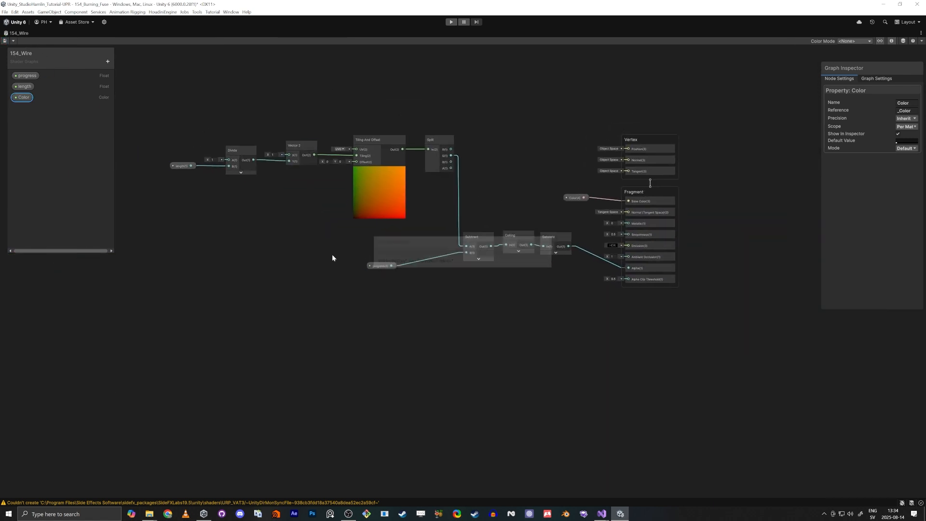
{"action": "left_click_drag", "start_coordinate": [185, 208], "coordinate": [433, 179]}
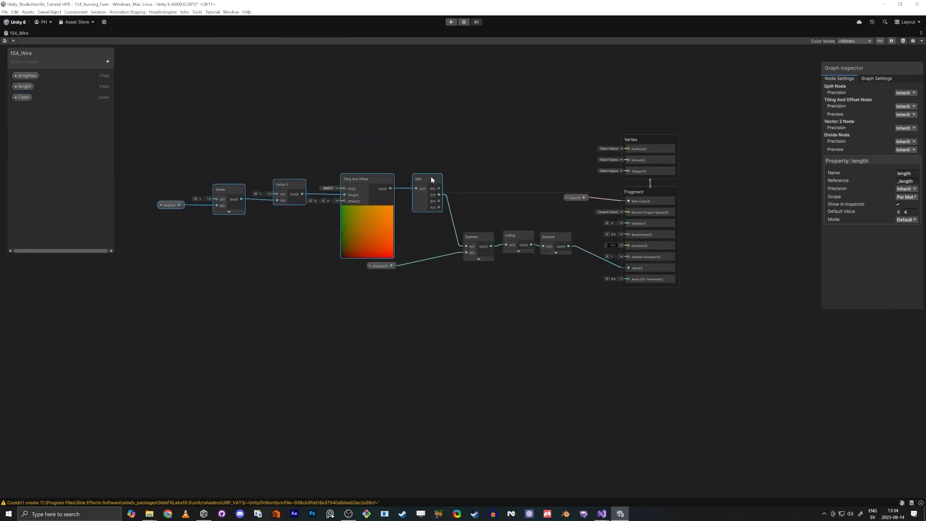
{"action": "left_click_drag", "start_coordinate": [382, 267], "coordinate": [440, 257]}
{"action": "left_click", "coordinate": [464, 286]}
{"action": "middle_click_drag", "start_coordinate": [464, 286], "coordinate": [469, 311]}
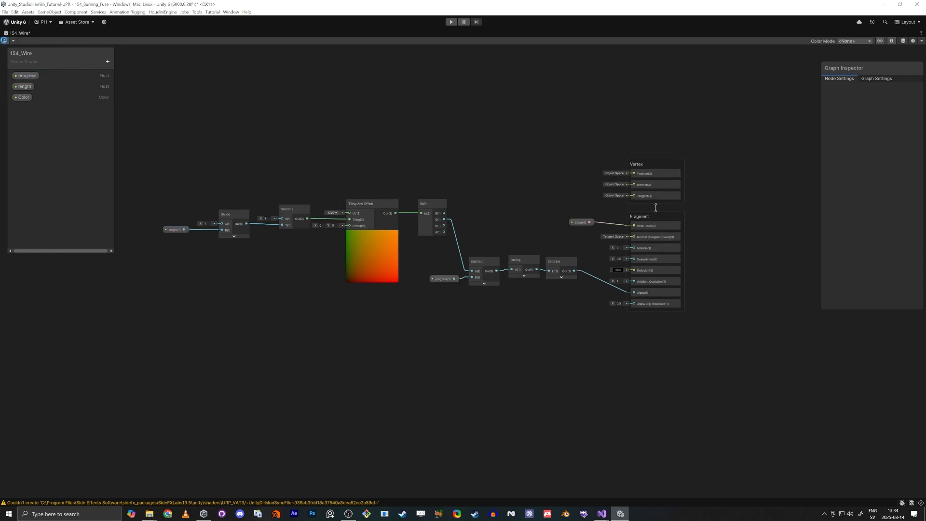
{"action": "left_click", "coordinate": [4, 41]}
- Restore the full editor layout and scrub the Controller's Spline Animate preview to check the dark wire
{"action": "key", "text": "shift+space"}
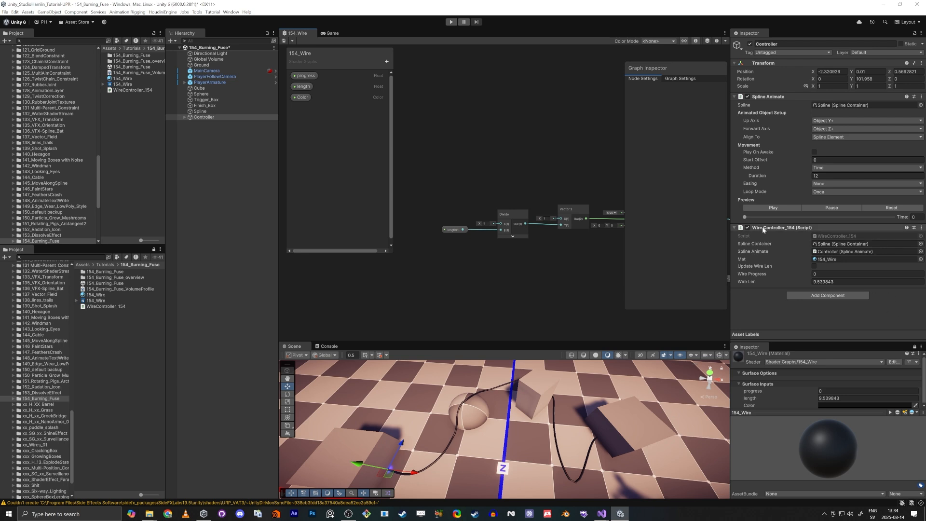
{"action": "left_click_drag", "start_coordinate": [746, 217], "coordinate": [666, 324]}
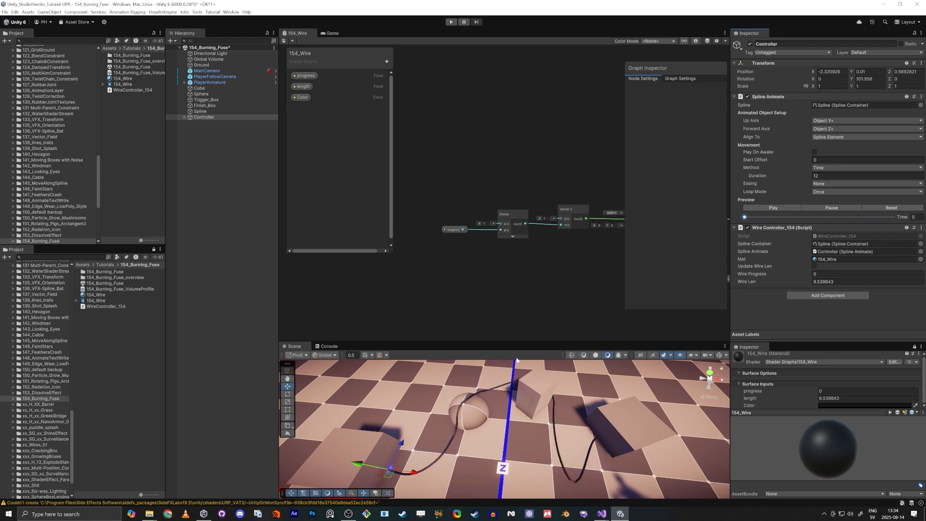
- Dock the Scene view in the larger panel beside the shader graph and reframe the view on the wire
{"action": "left_click_drag", "start_coordinate": [302, 343], "coordinate": [297, 33]}
{"action": "key", "text": "s"}
{"action": "right_click_drag", "start_coordinate": [462, 256], "coordinate": [328, 195]}
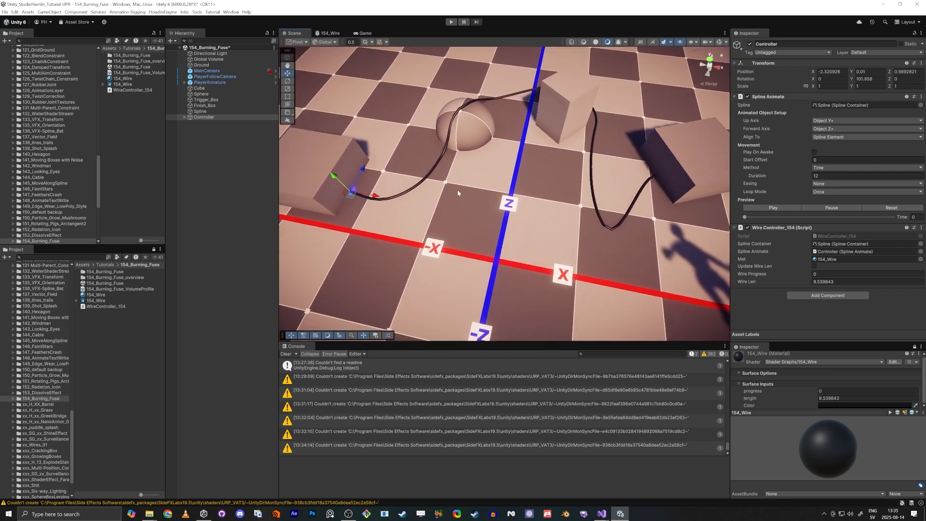